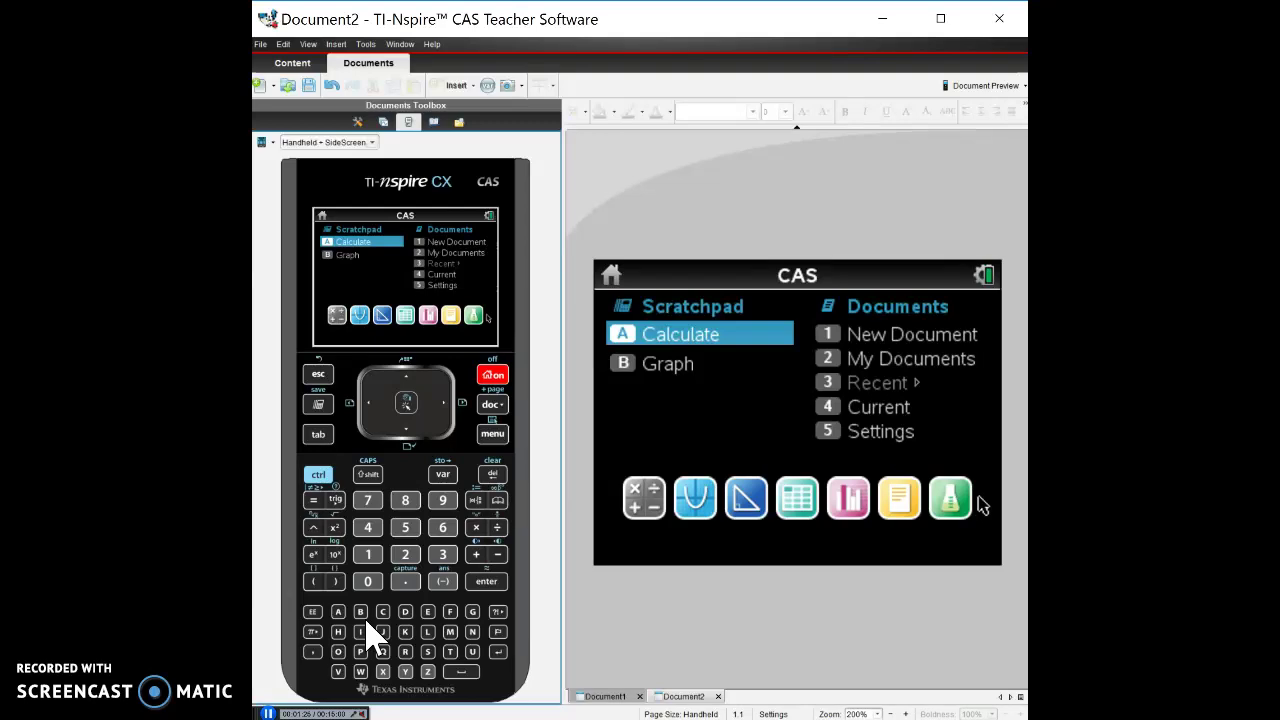
Step: Point out the Calculator, Graphs, Geometry and Lists & Spreadsheet applications
{"action": "left_click", "coordinate": [368, 630]}
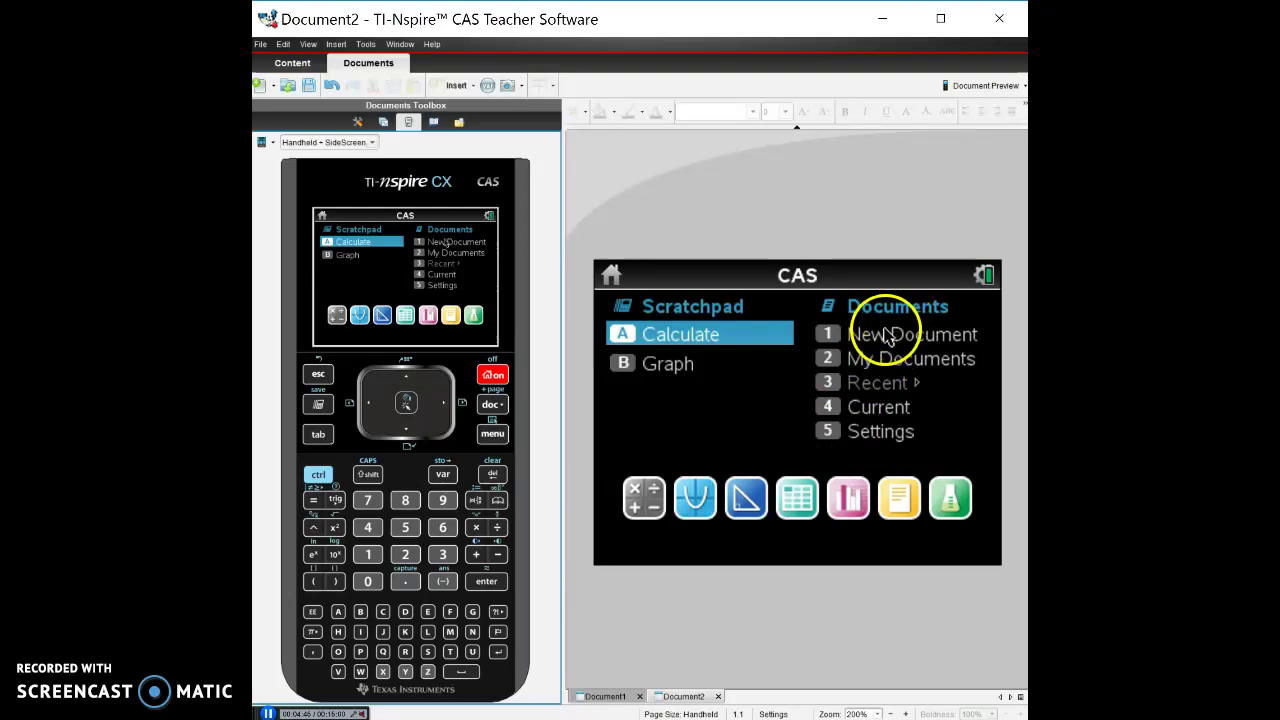
{"action": "left_click", "coordinate": [648, 510]}
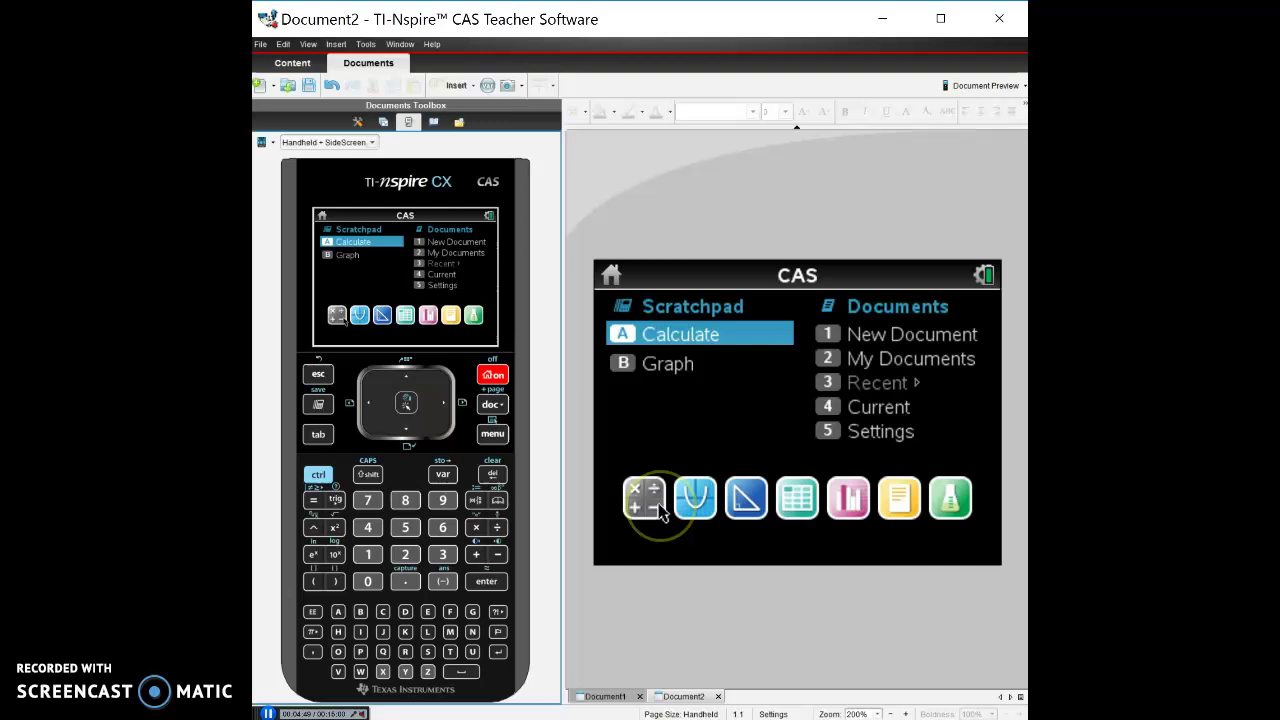
{"action": "left_click", "coordinate": [700, 505]}
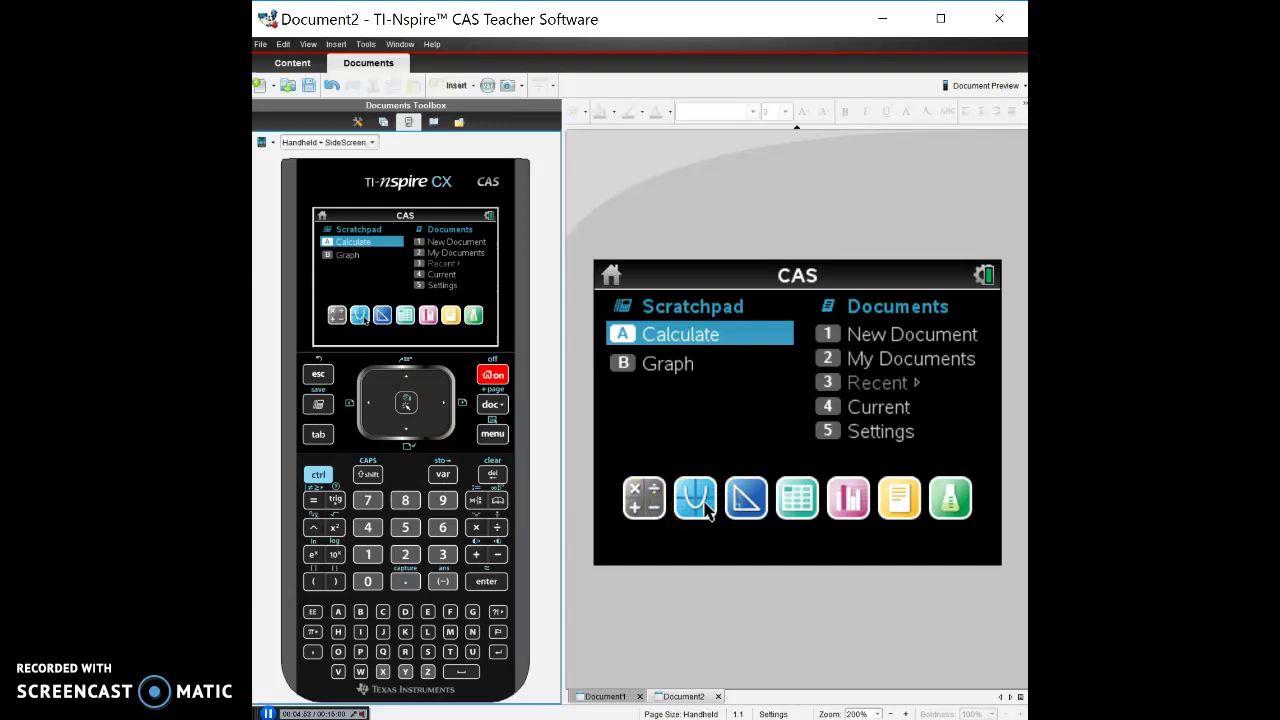
{"action": "left_click", "coordinate": [755, 496]}
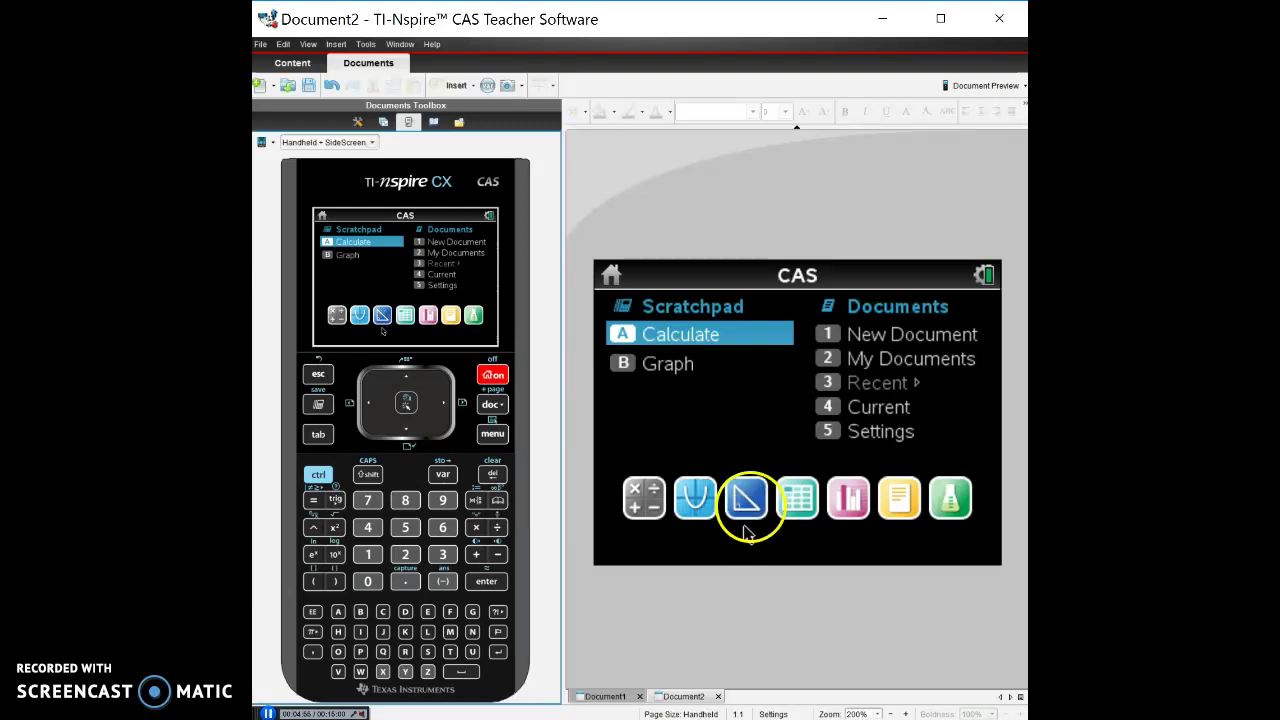
{"action": "left_click", "coordinate": [797, 507]}
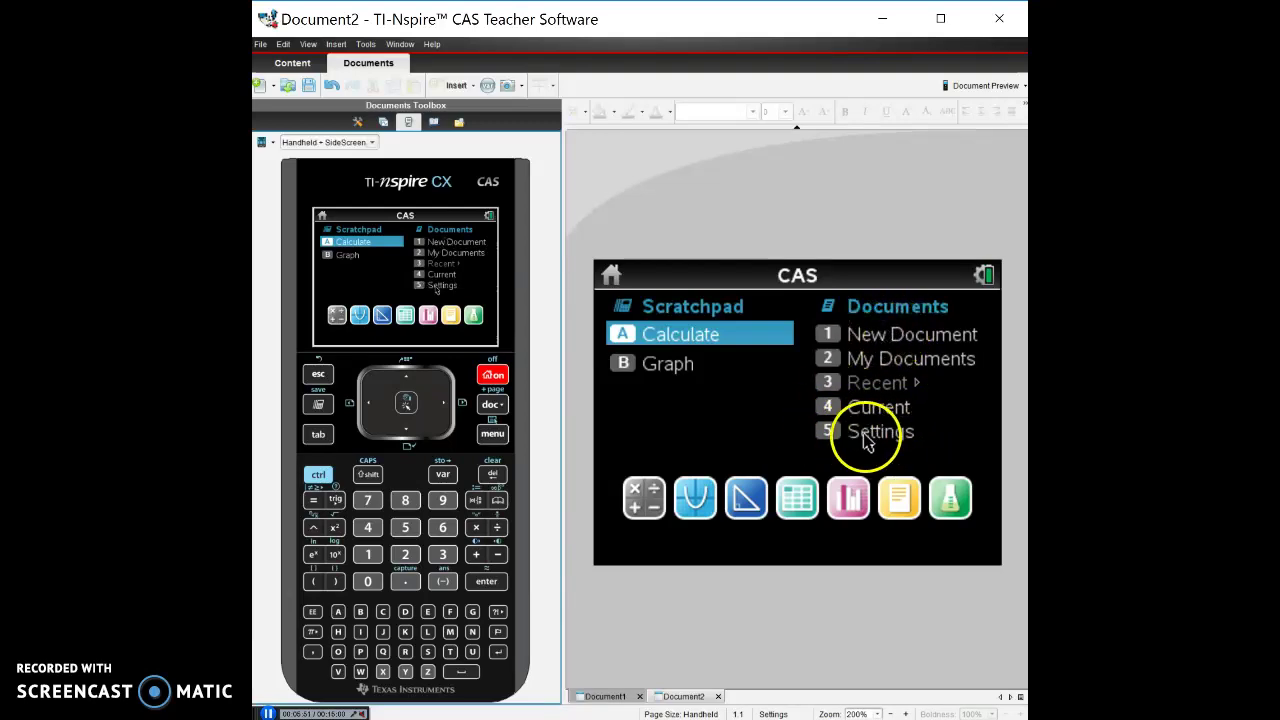
Step: Review the document settings, keeping Display Digits at Float 6, and close them unchanged
{"action": "left_click", "coordinate": [879, 445]}
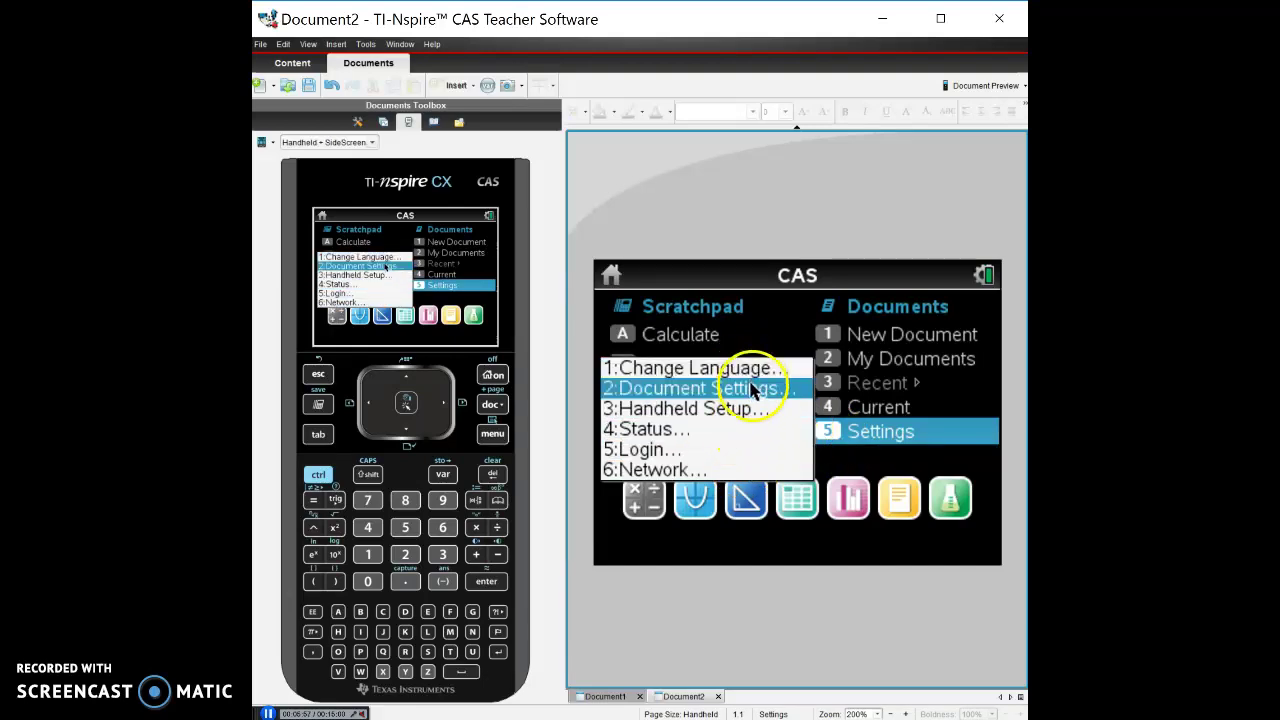
{"action": "left_click", "coordinate": [752, 390]}
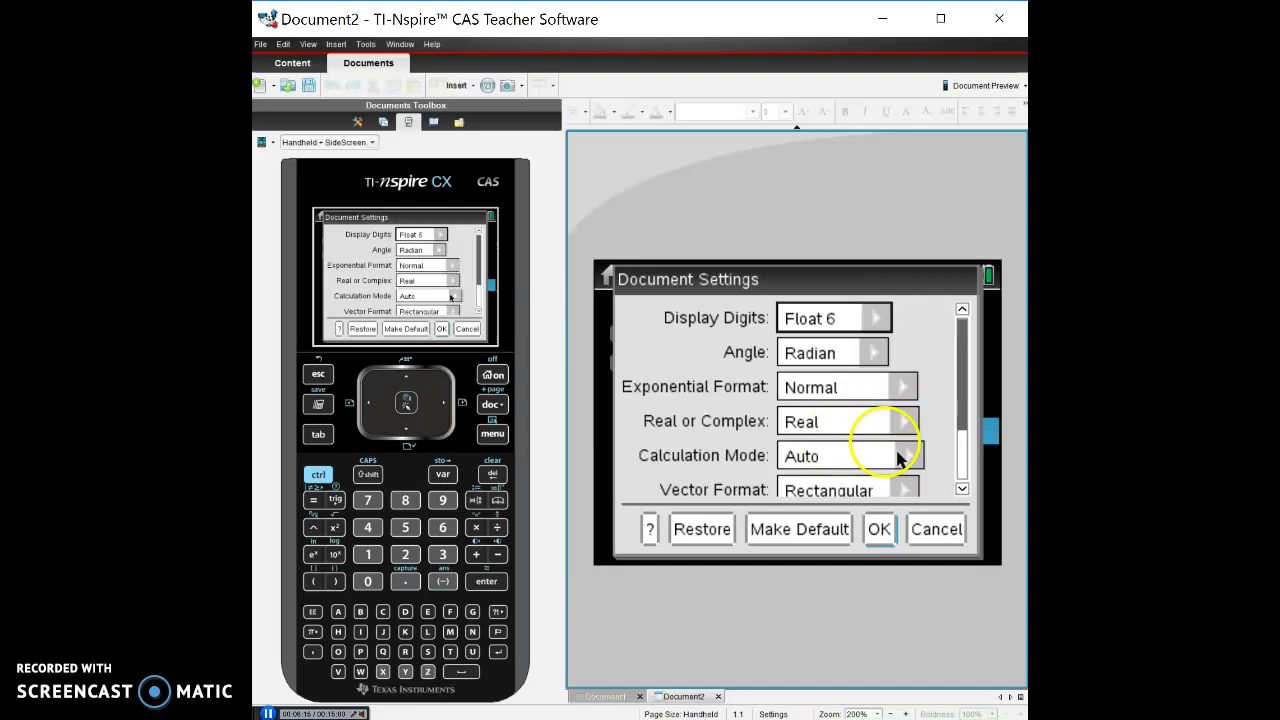
{"action": "left_click", "coordinate": [878, 320]}
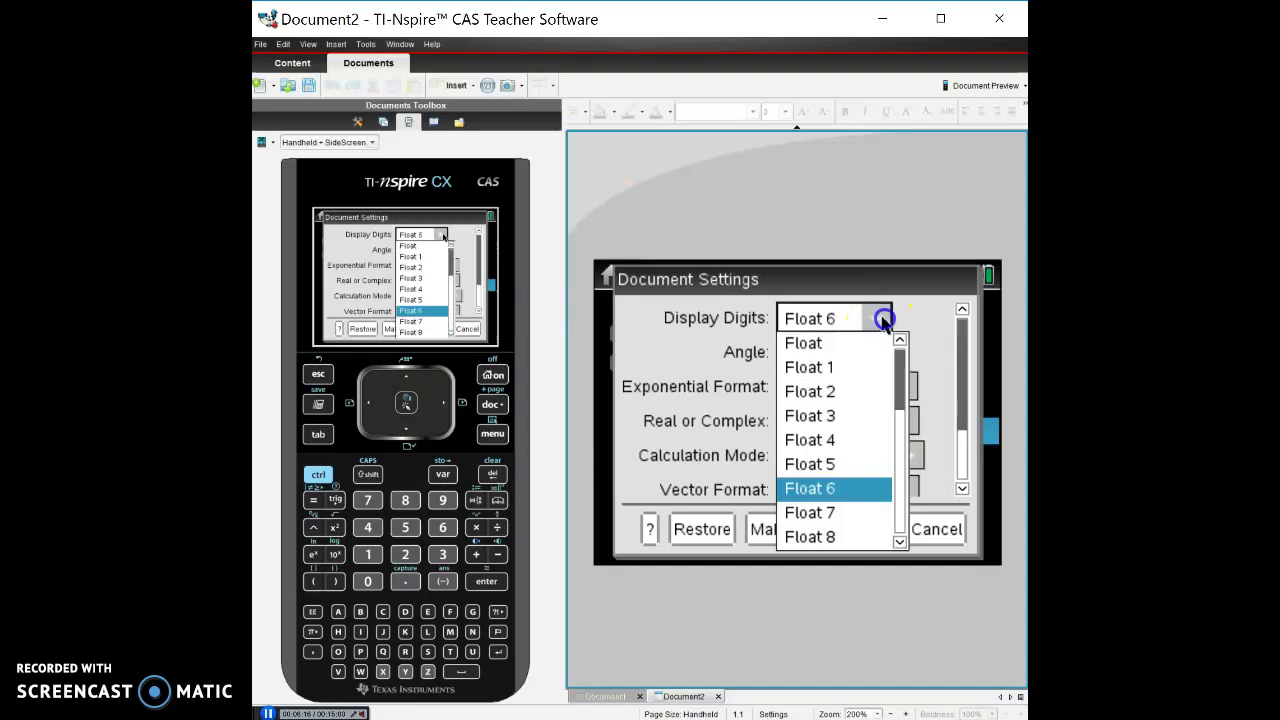
{"action": "left_click", "coordinate": [818, 492]}
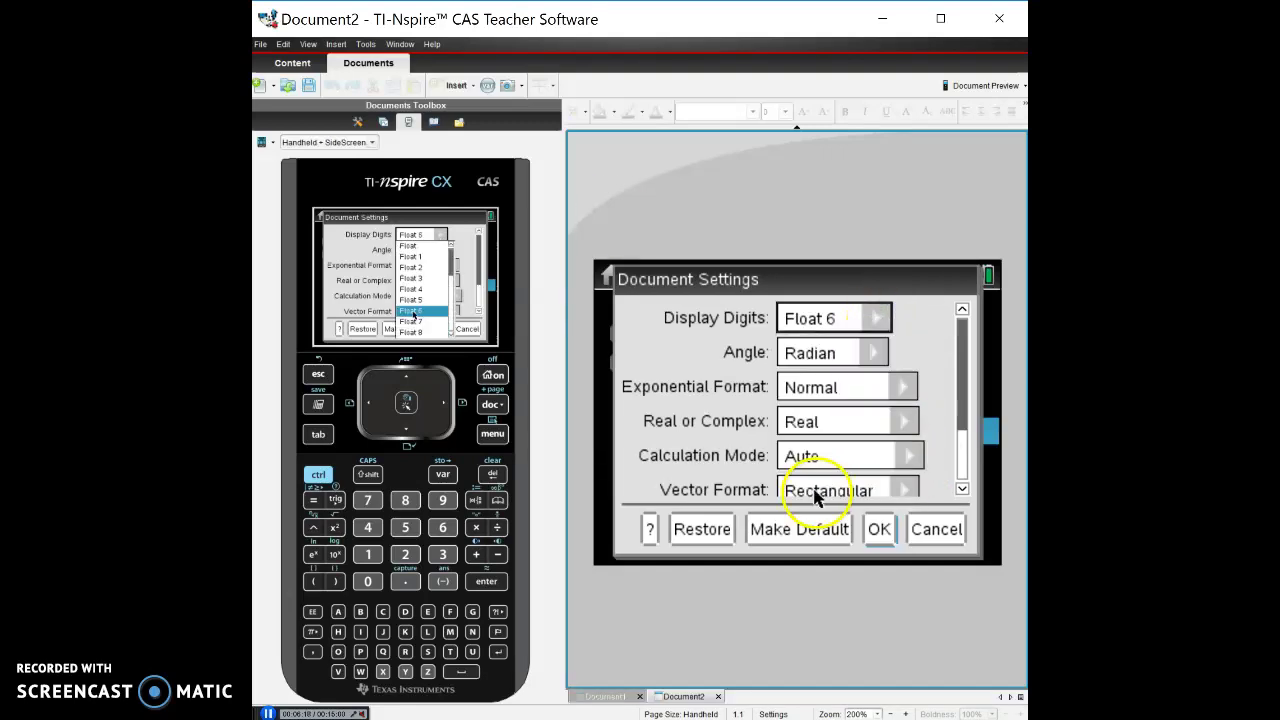
{"action": "key", "text": "Tab"}
{"action": "key", "text": "Tab"}
{"action": "key", "text": "Tab"}
{"action": "key", "text": "Tab"}
{"action": "key", "text": "Tab"}
{"action": "key", "text": "Tab"}
{"action": "key", "text": "Tab"}
{"action": "key", "text": "Tab"}
{"action": "key", "text": "Tab"}
{"action": "key", "text": "Tab"}
{"action": "left_click", "coordinate": [908, 345]}
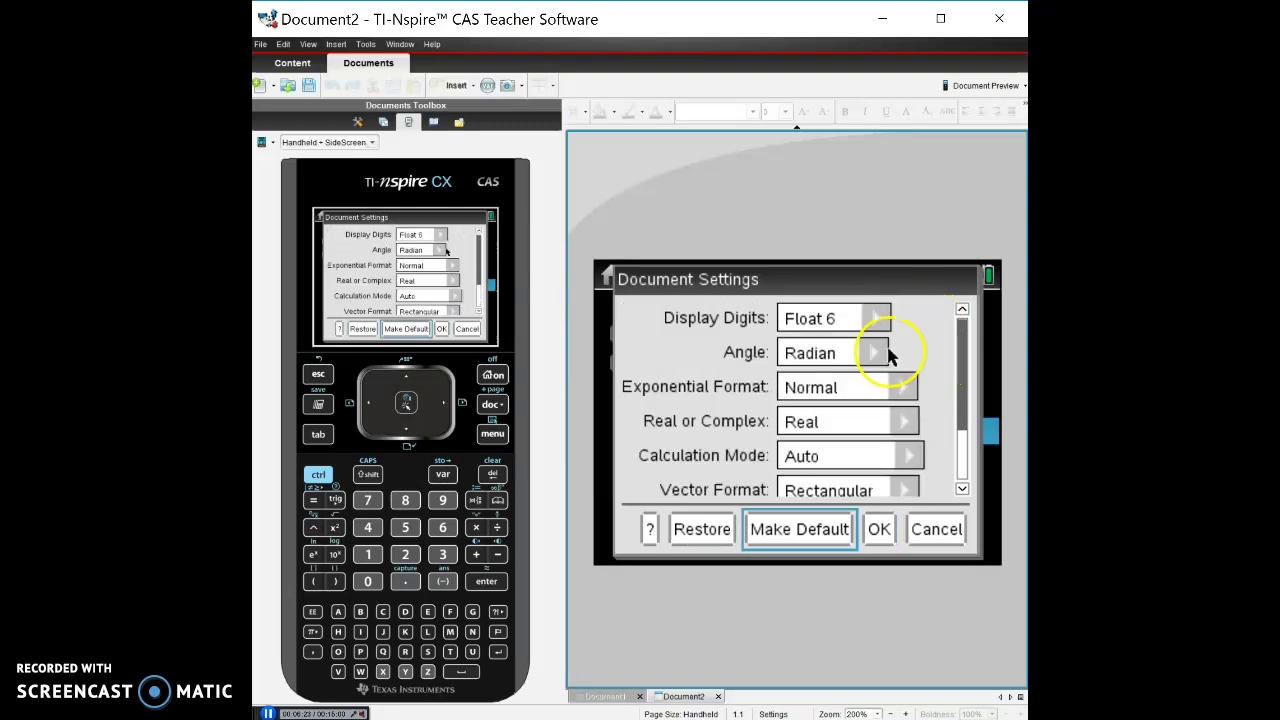
{"action": "scroll", "coordinate": [888, 352], "scroll_direction": "down", "scroll_amount": 3}
{"action": "left_click", "coordinate": [880, 532]}
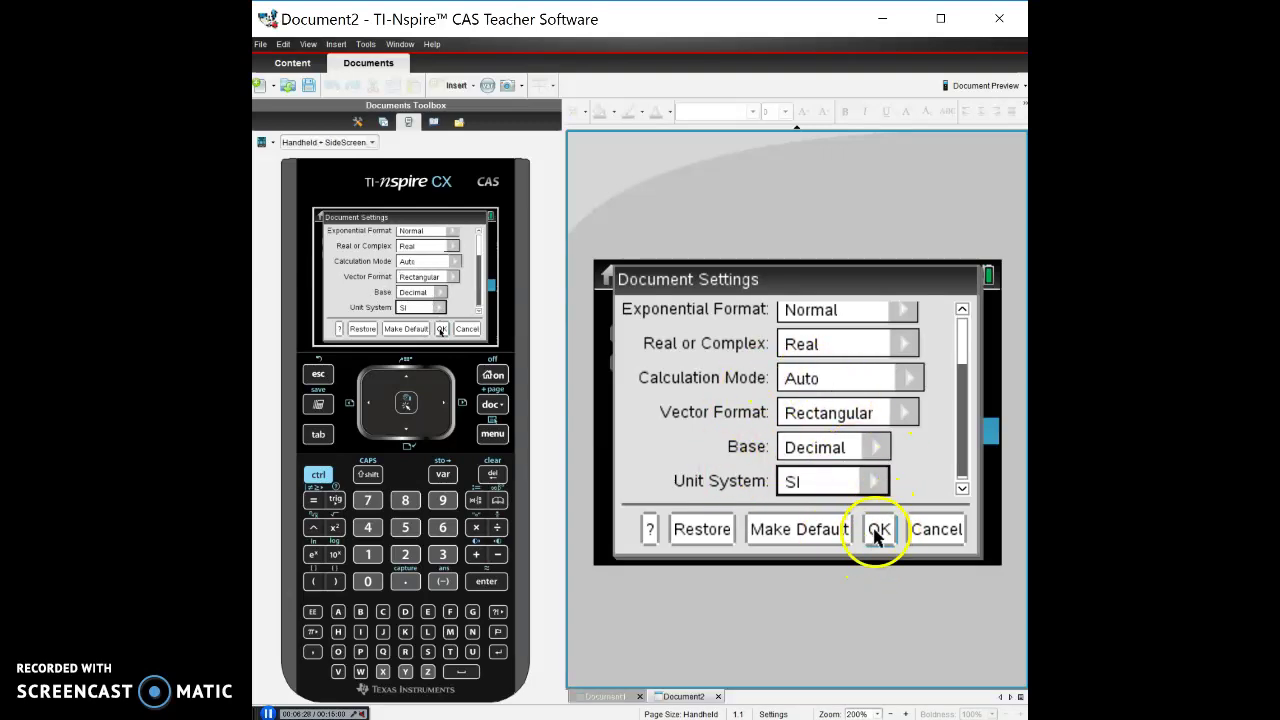
{"action": "left_click", "coordinate": [877, 534]}
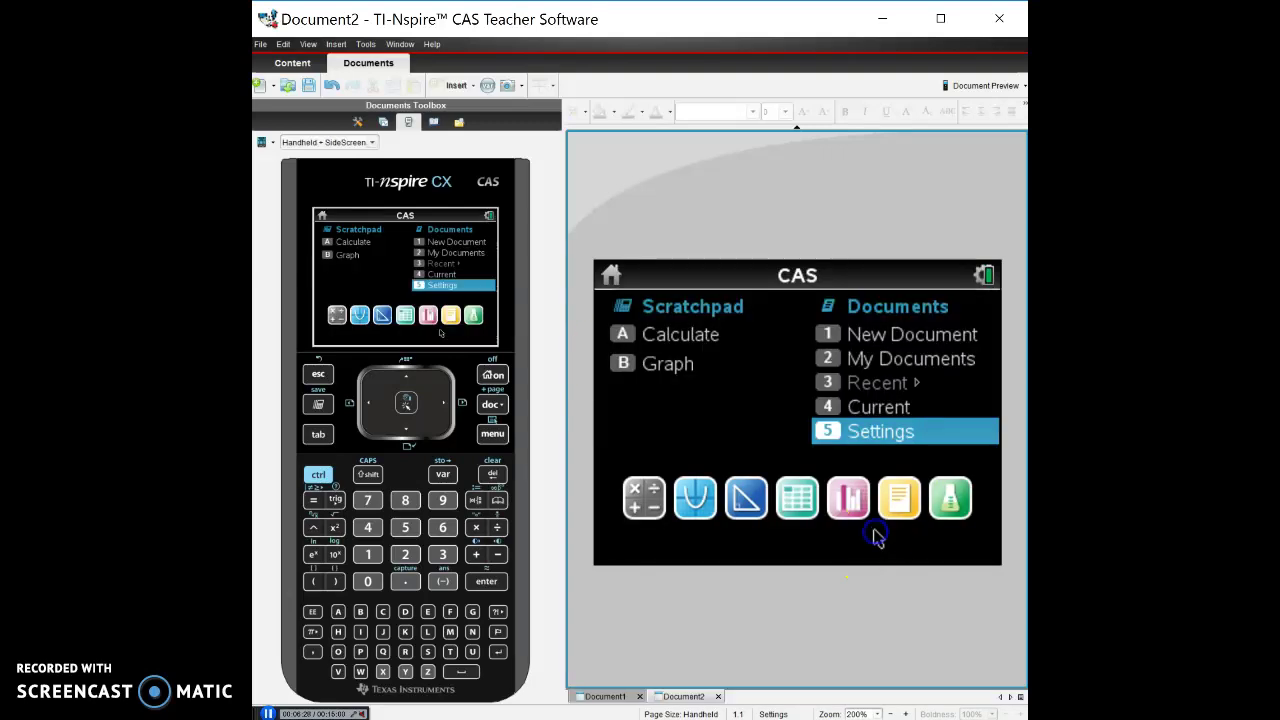
Step: Start a new document (Document3), discarding the unsaved one without saving
{"action": "double_click", "coordinate": [880, 357]}
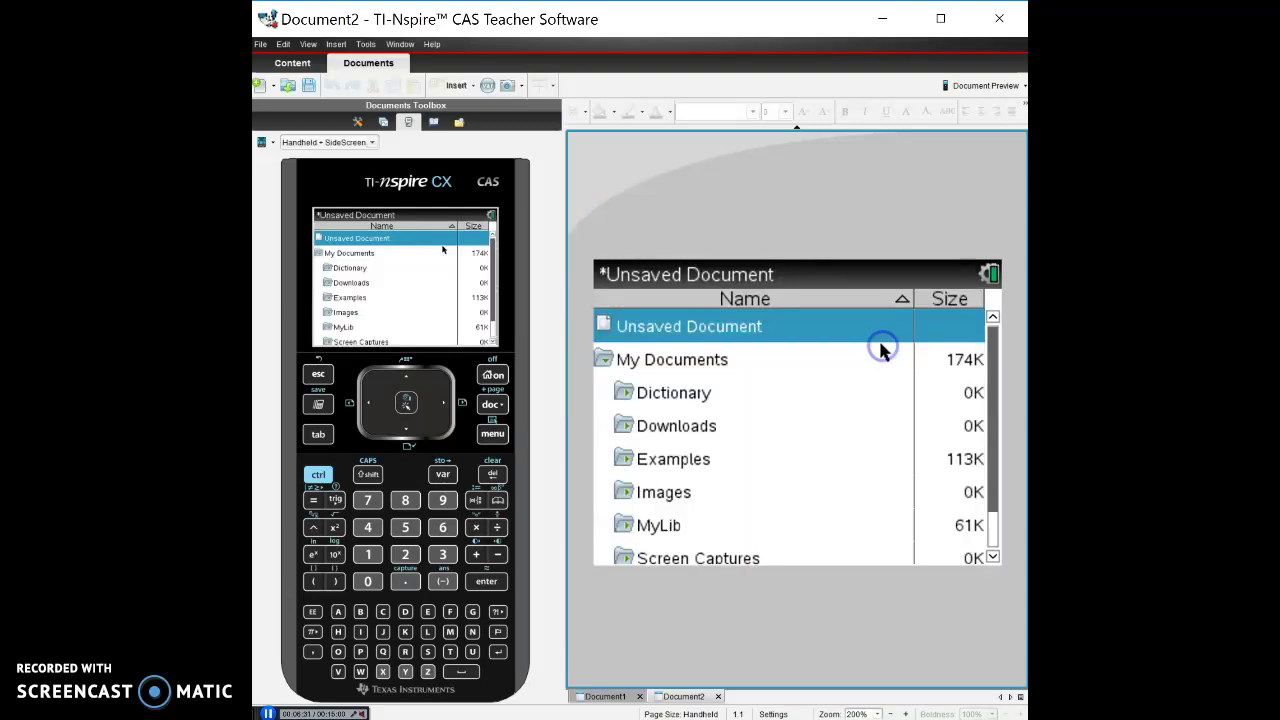
{"action": "left_click", "coordinate": [493, 375]}
{"action": "left_click", "coordinate": [855, 335]}
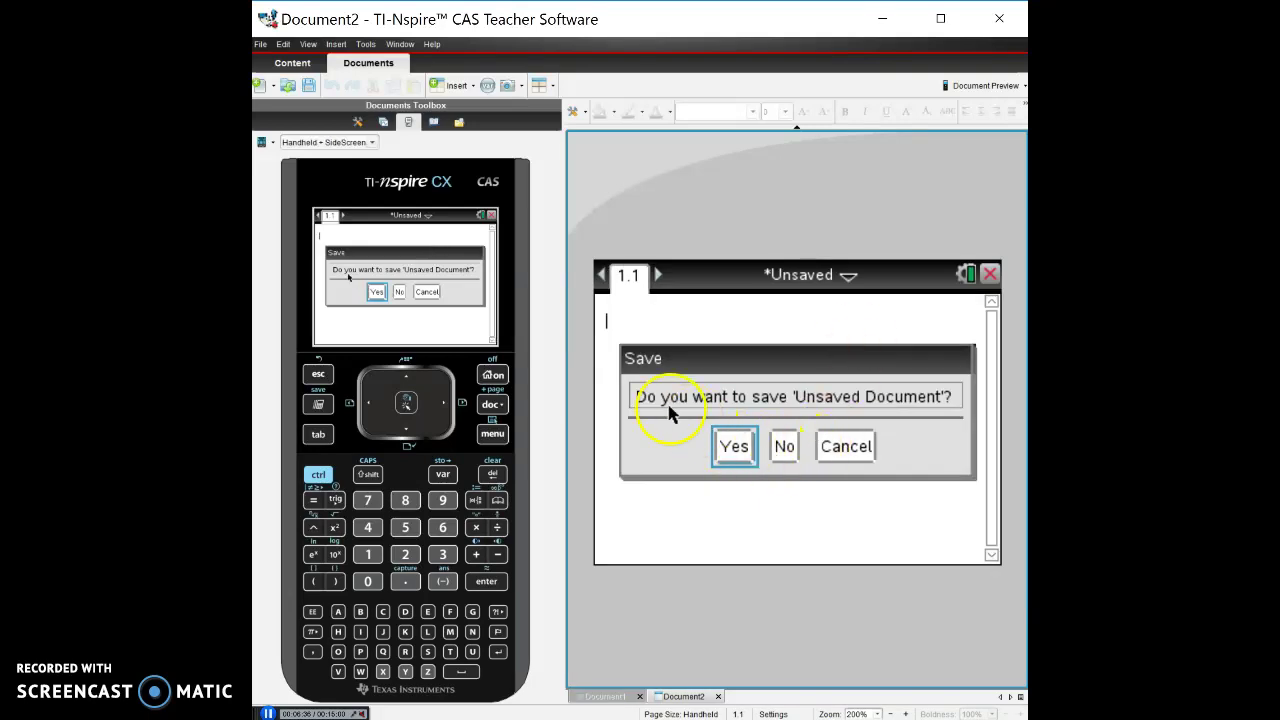
{"action": "left_click", "coordinate": [786, 448]}
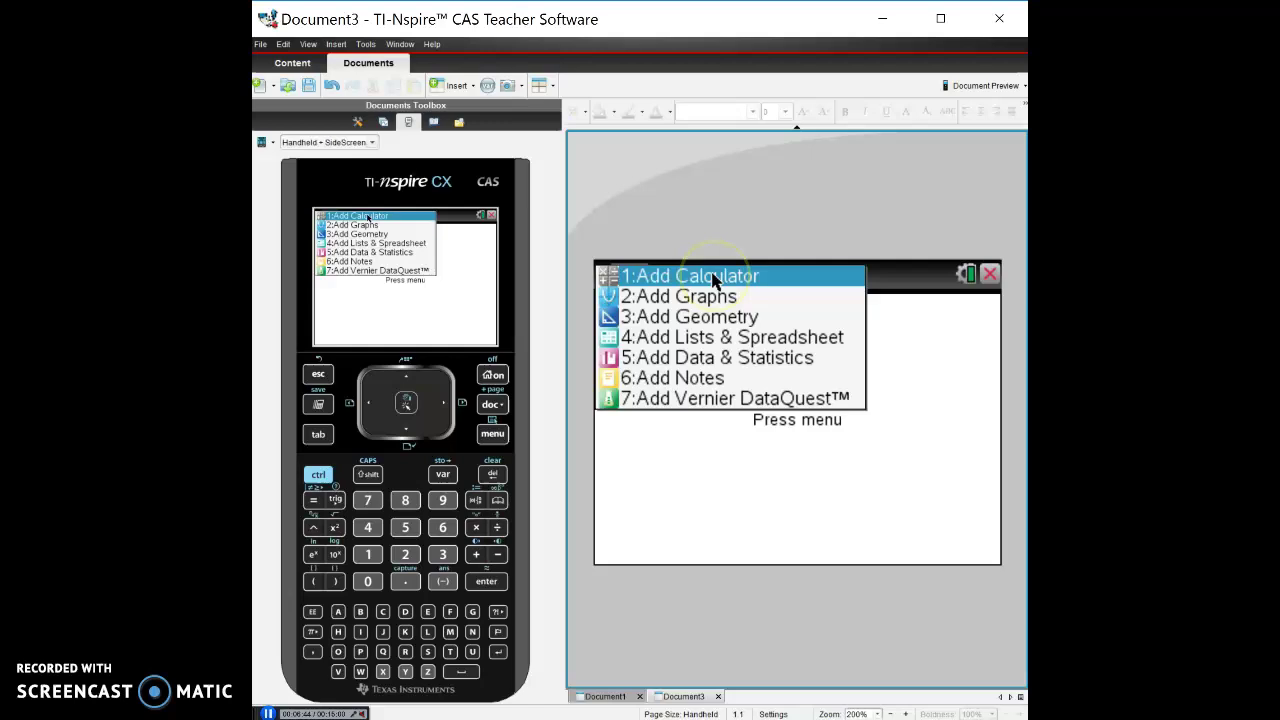
Step: Add Calculator page 1.1 and evaluate 5+2 on the keypad, getting 7
{"action": "left_click", "coordinate": [714, 278]}
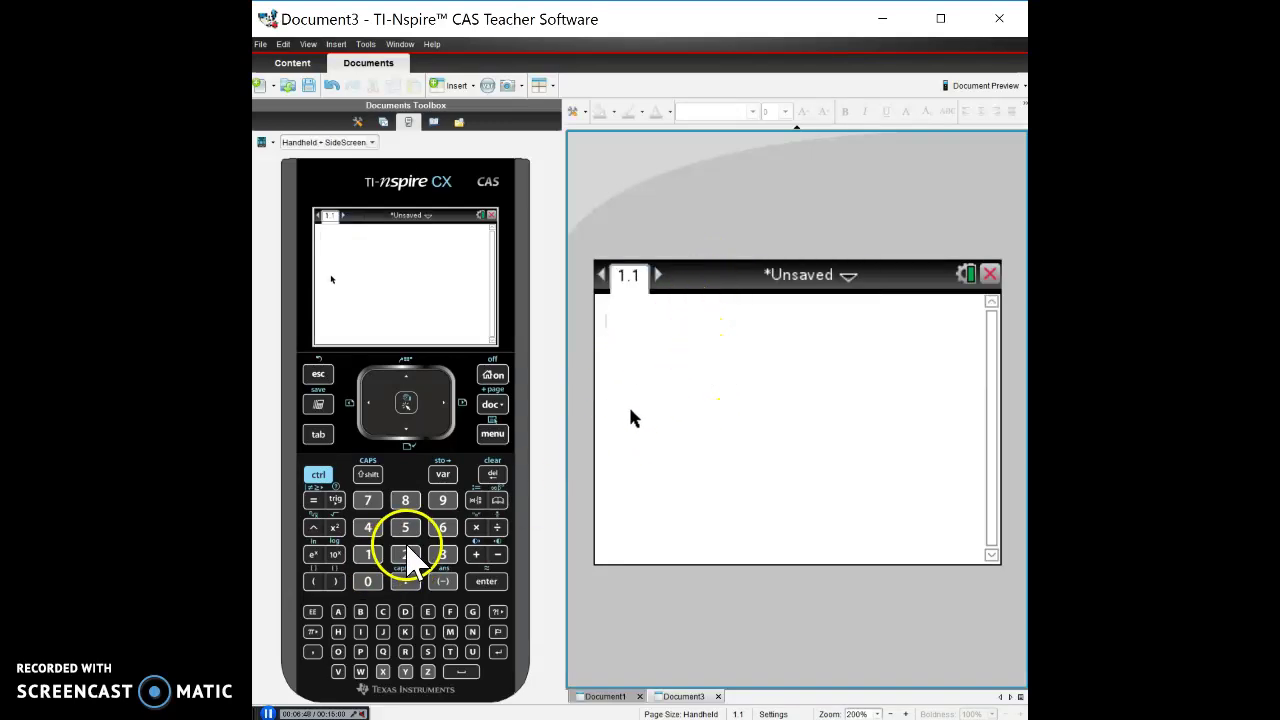
{"action": "left_click", "coordinate": [410, 533]}
{"action": "left_click", "coordinate": [476, 554]}
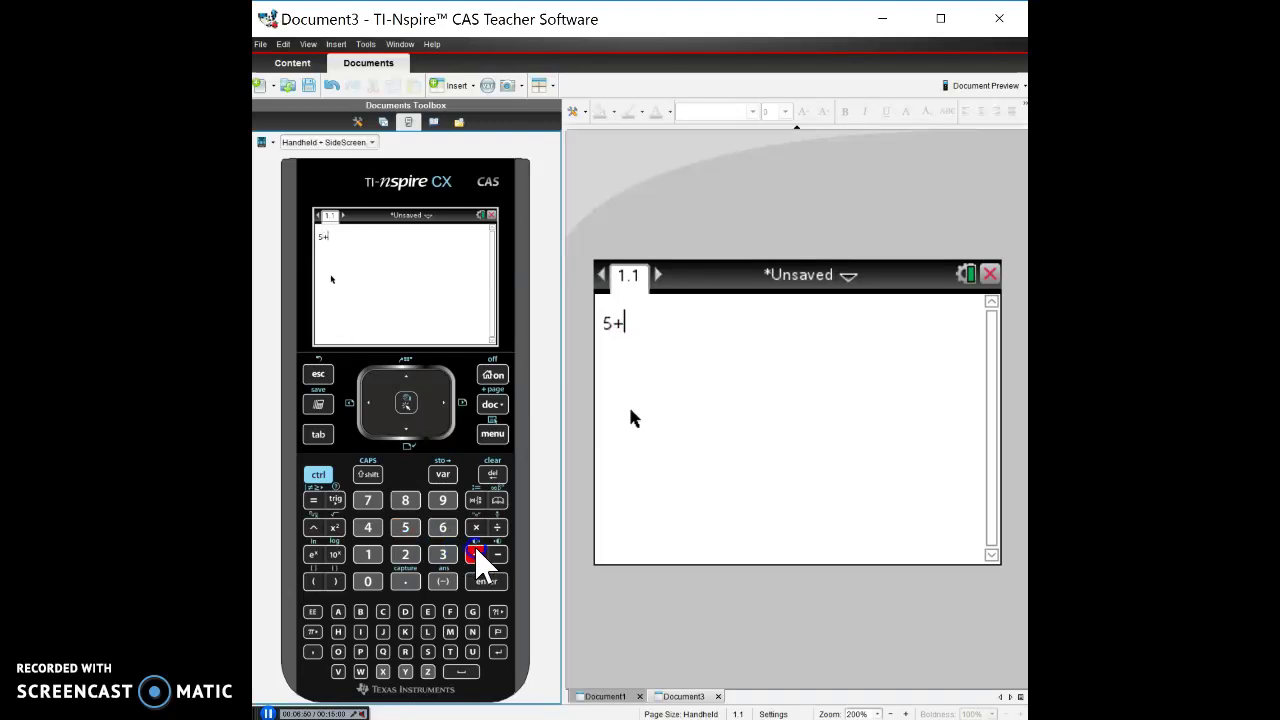
{"action": "left_click", "coordinate": [406, 554]}
{"action": "left_click", "coordinate": [483, 578]}
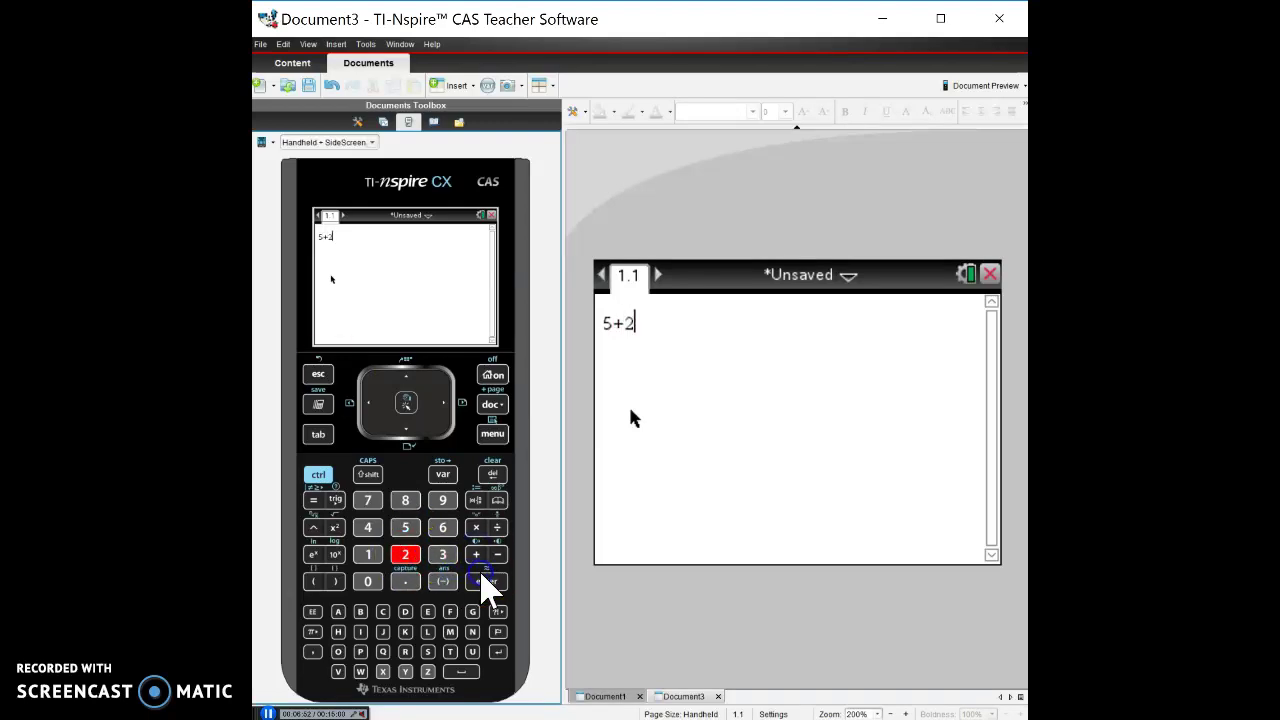
{"action": "left_click", "coordinate": [966, 318]}
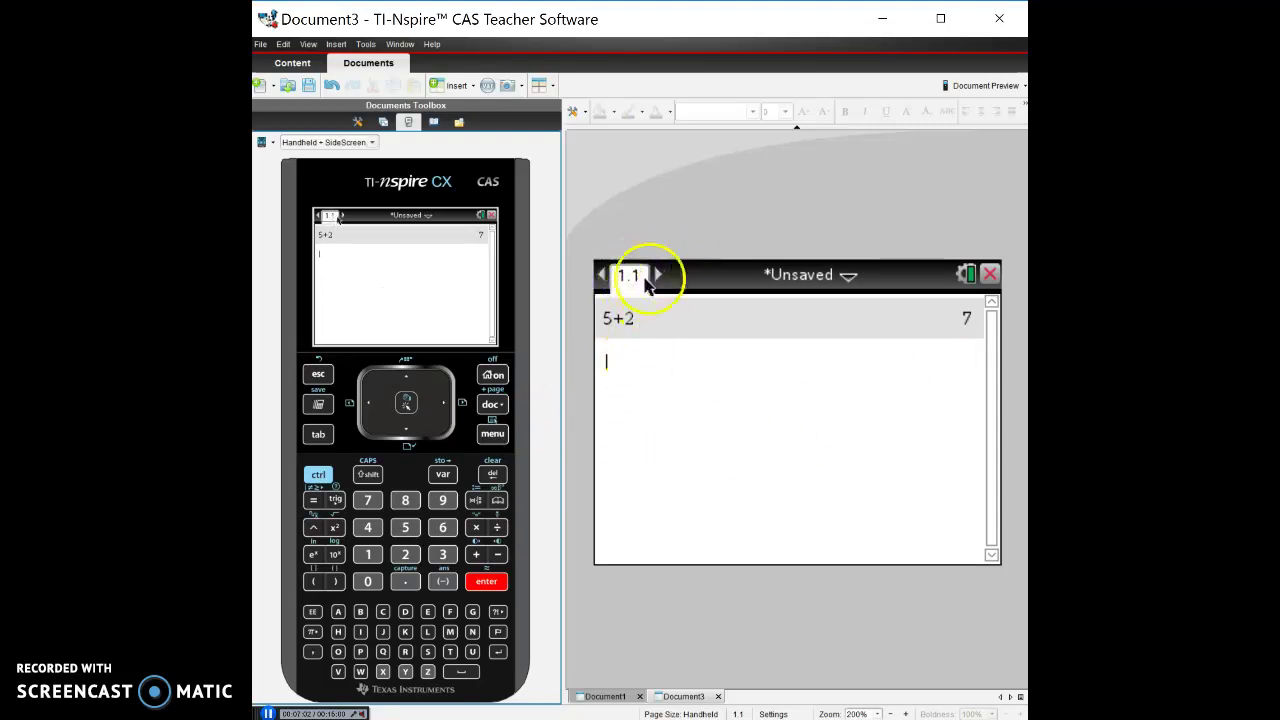
{"action": "left_click", "coordinate": [318, 475]}
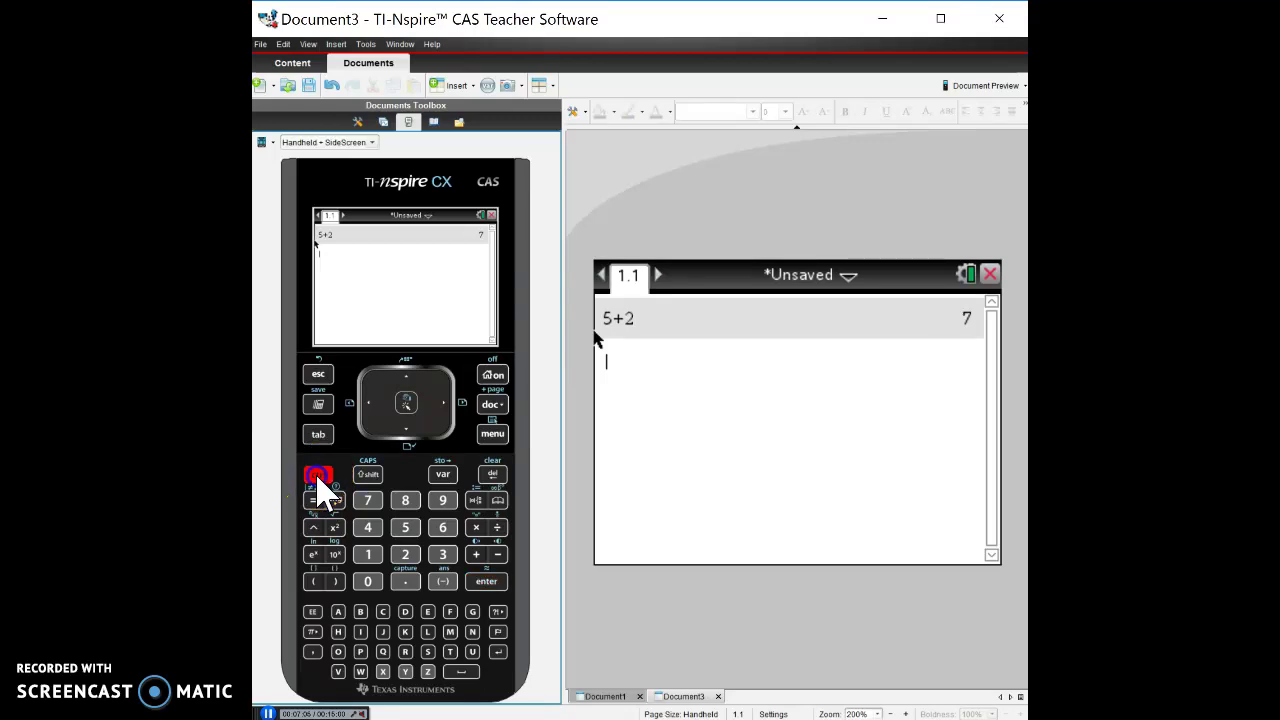
Step: Insert Graphs page 1.2 after the Calculator page, showing an empty f1(x) entry
{"action": "left_click", "coordinate": [493, 408]}
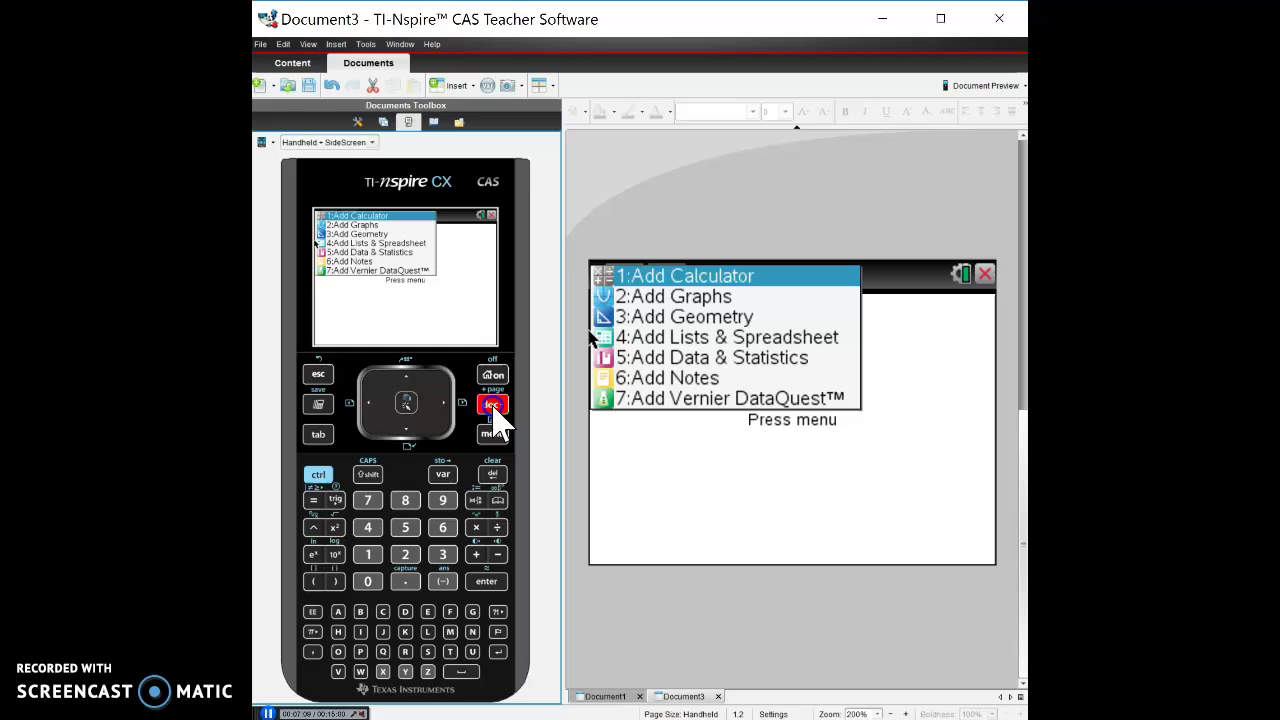
{"action": "left_click", "coordinate": [705, 303]}
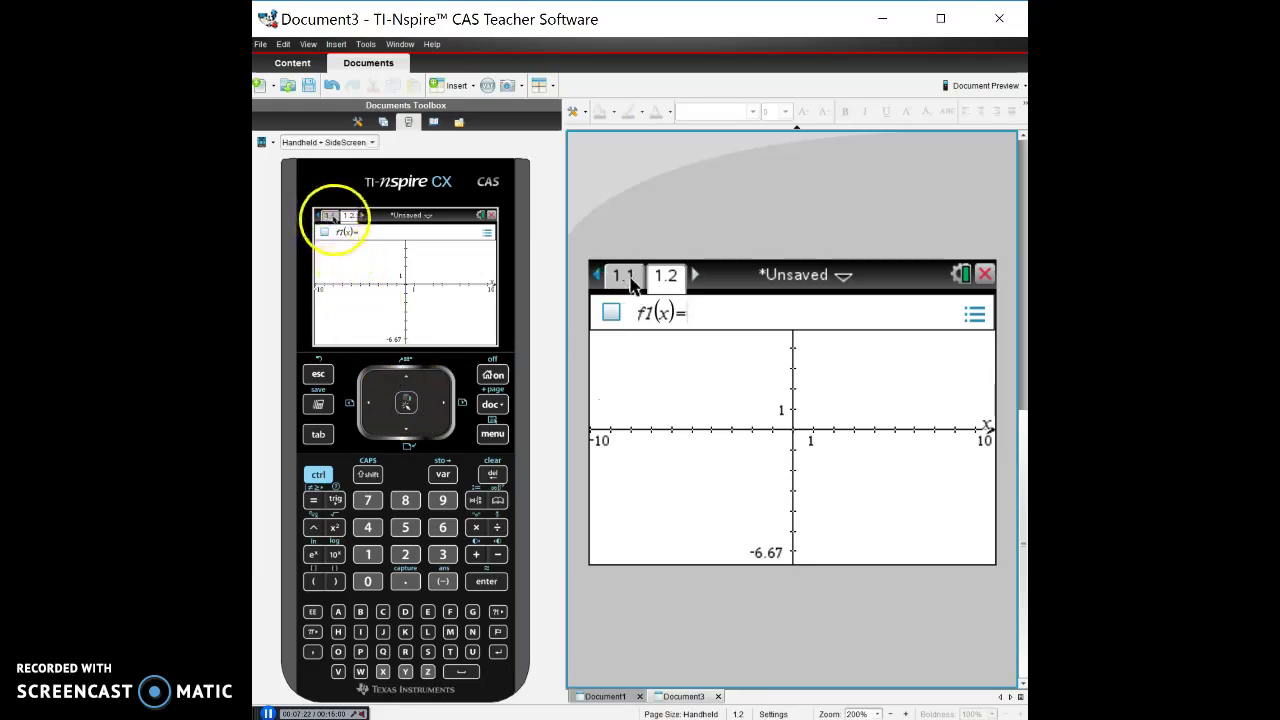
Step: Return to Calculator page 1.1, move to Graphs page 1.2, then insert a blank page 1.3
{"action": "left_click", "coordinate": [330, 216]}
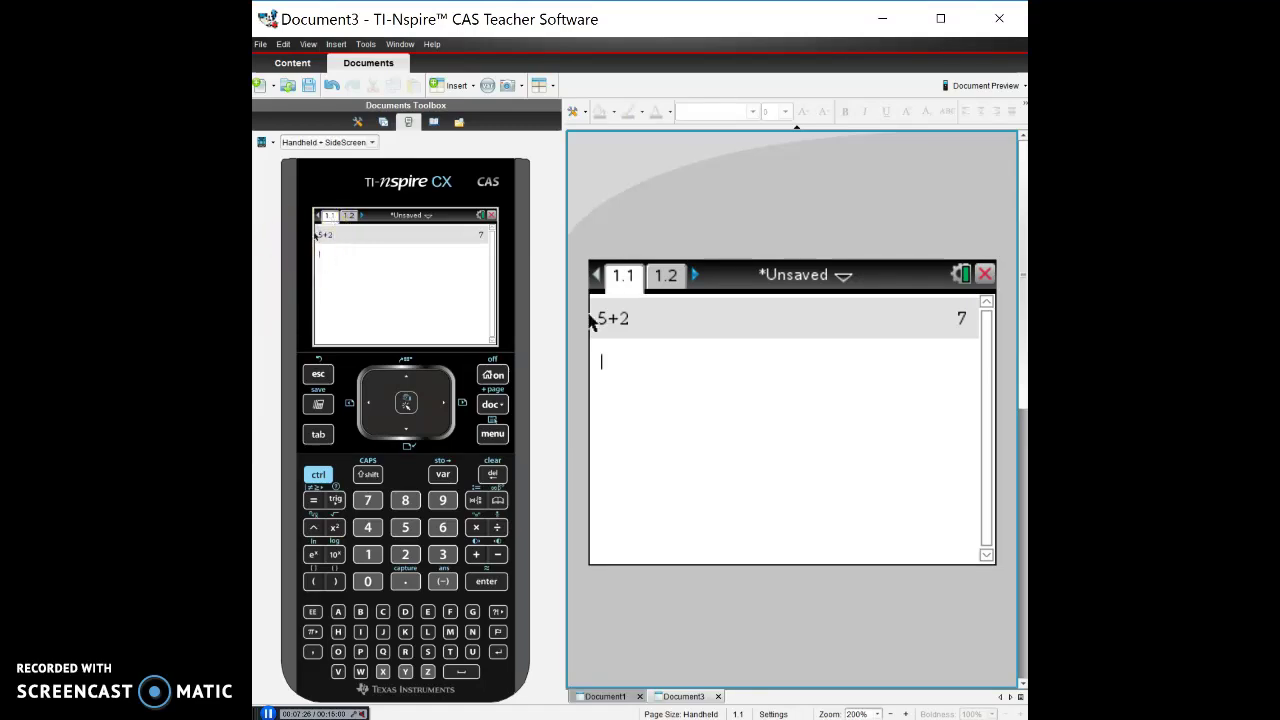
{"action": "left_click", "coordinate": [318, 475]}
{"action": "left_click", "coordinate": [444, 401]}
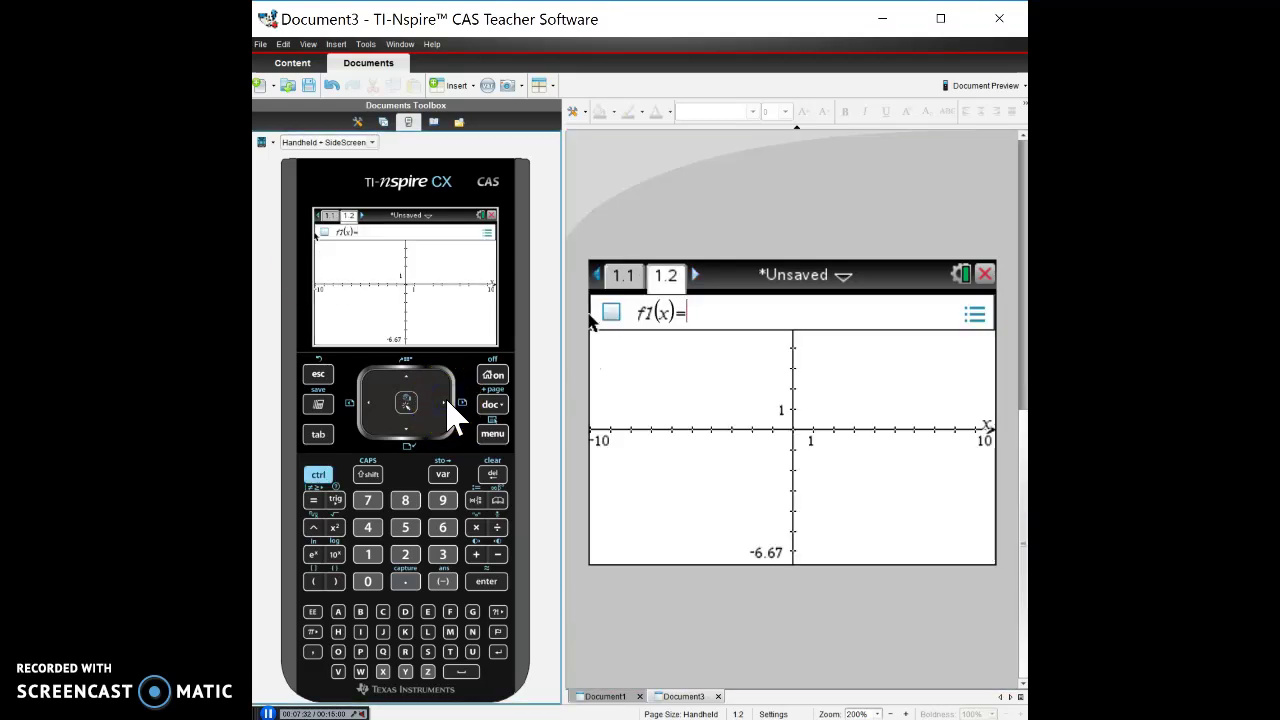
{"action": "left_click", "coordinate": [318, 475]}
{"action": "left_click", "coordinate": [490, 404]}
Step: Make page 1.3 an empty Lists & Spreadsheet page
{"action": "left_click", "coordinate": [318, 475]}
{"action": "left_click", "coordinate": [494, 405]}
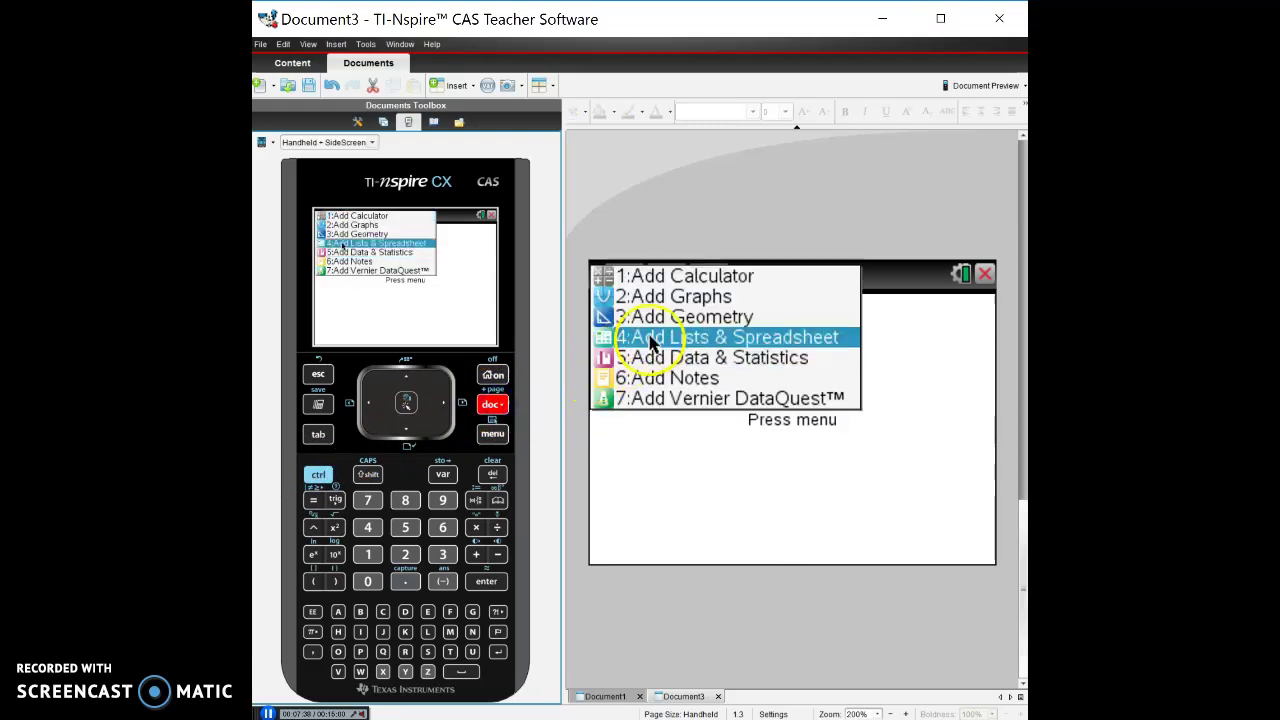
{"action": "left_click", "coordinate": [676, 340]}
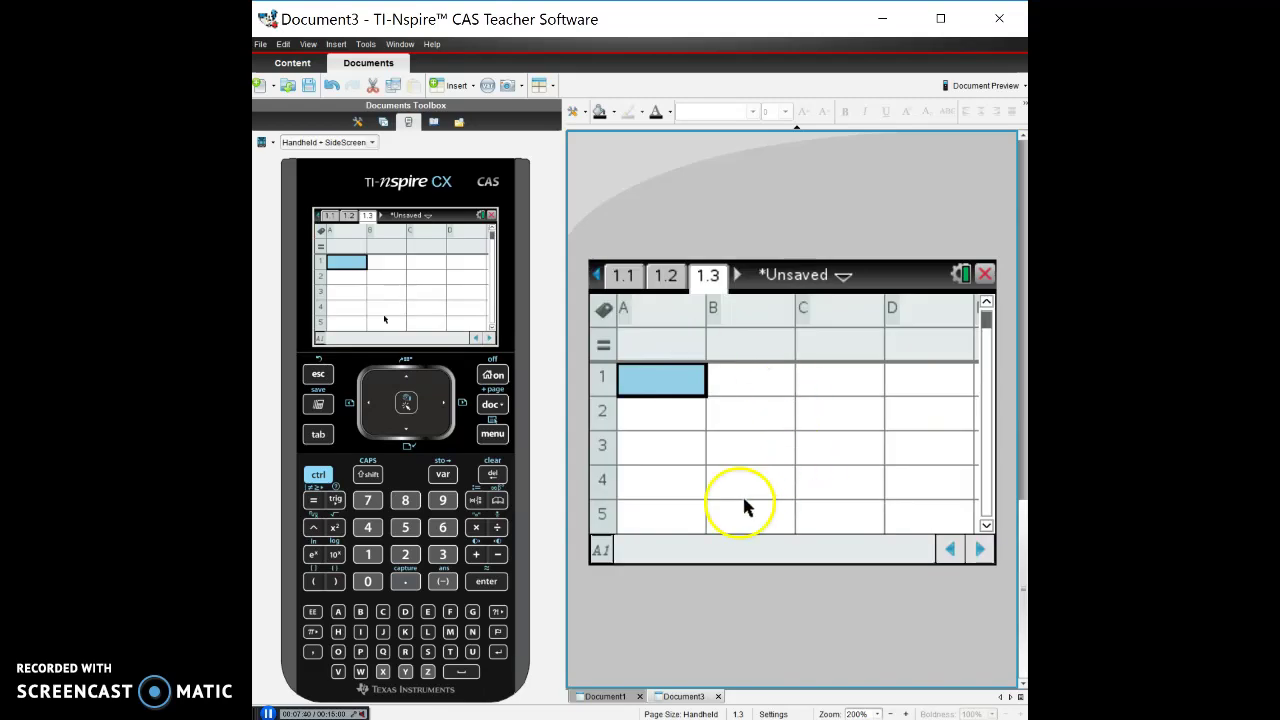
{"action": "left_click", "coordinate": [319, 475]}
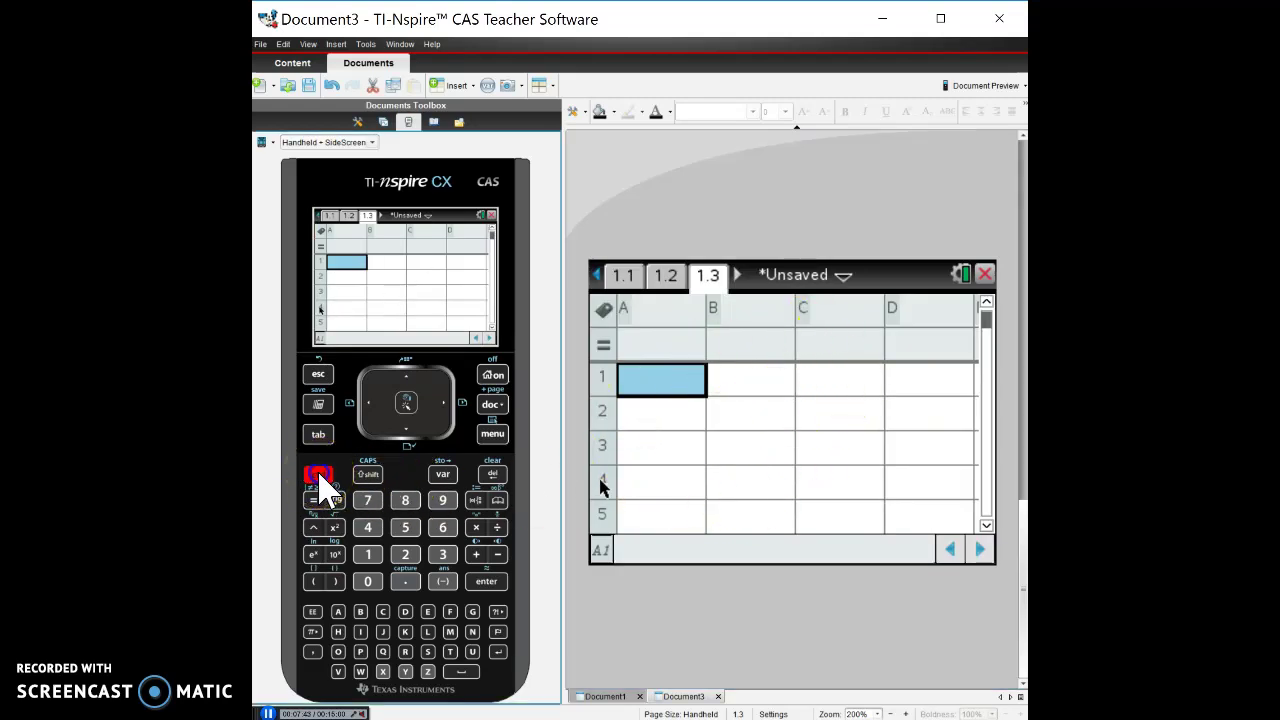
Step: Insert an empty Data & Statistics page as page 1.4, ready for a fifth page
{"action": "left_click", "coordinate": [491, 405]}
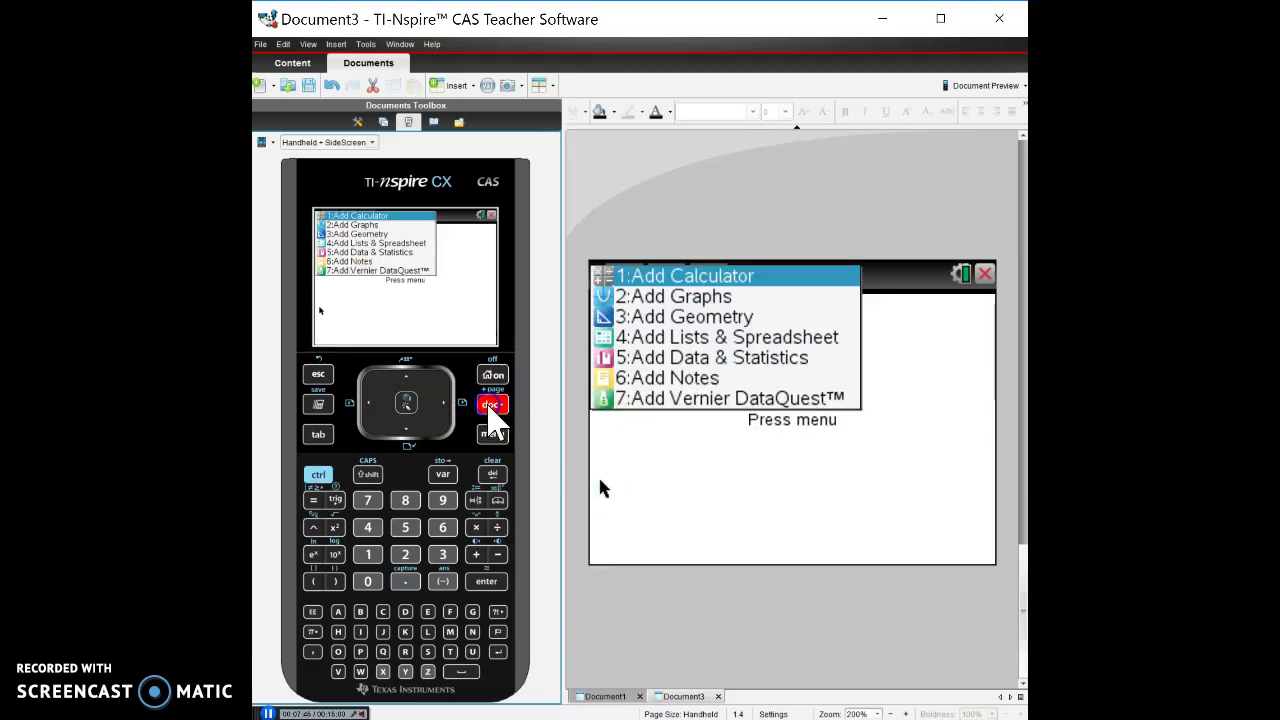
{"action": "left_click", "coordinate": [668, 362]}
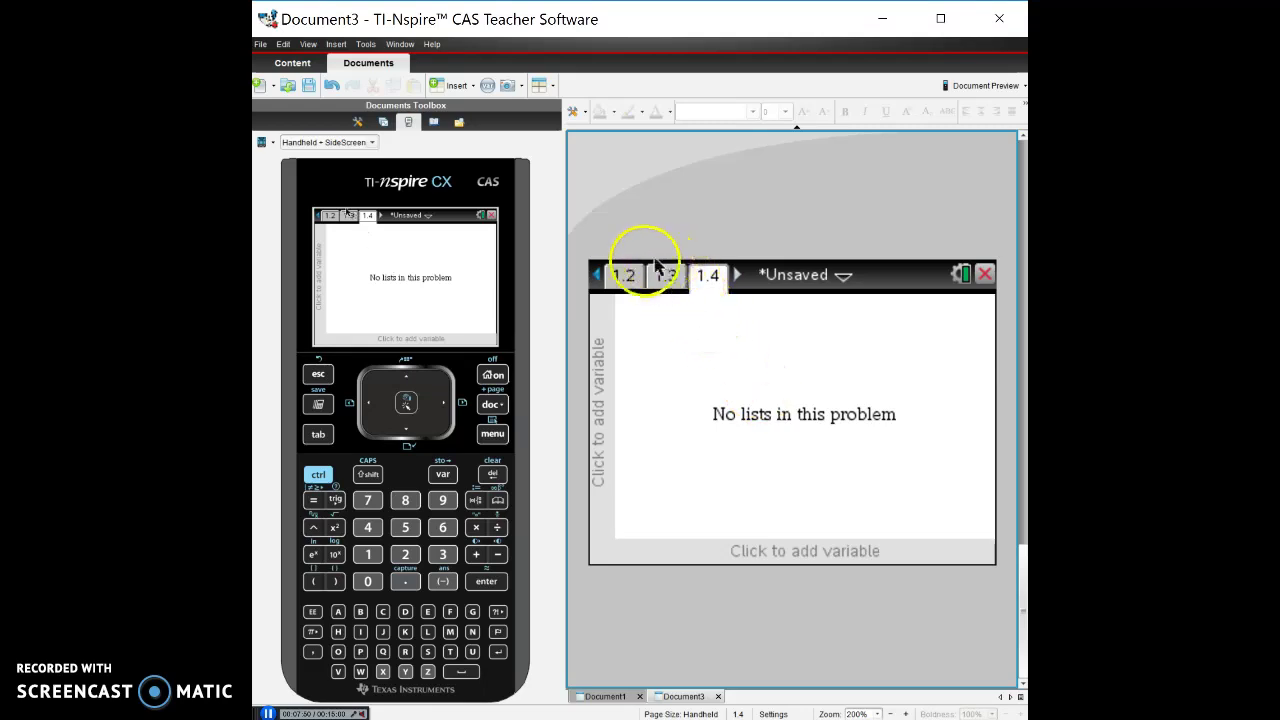
{"action": "left_click", "coordinate": [318, 474]}
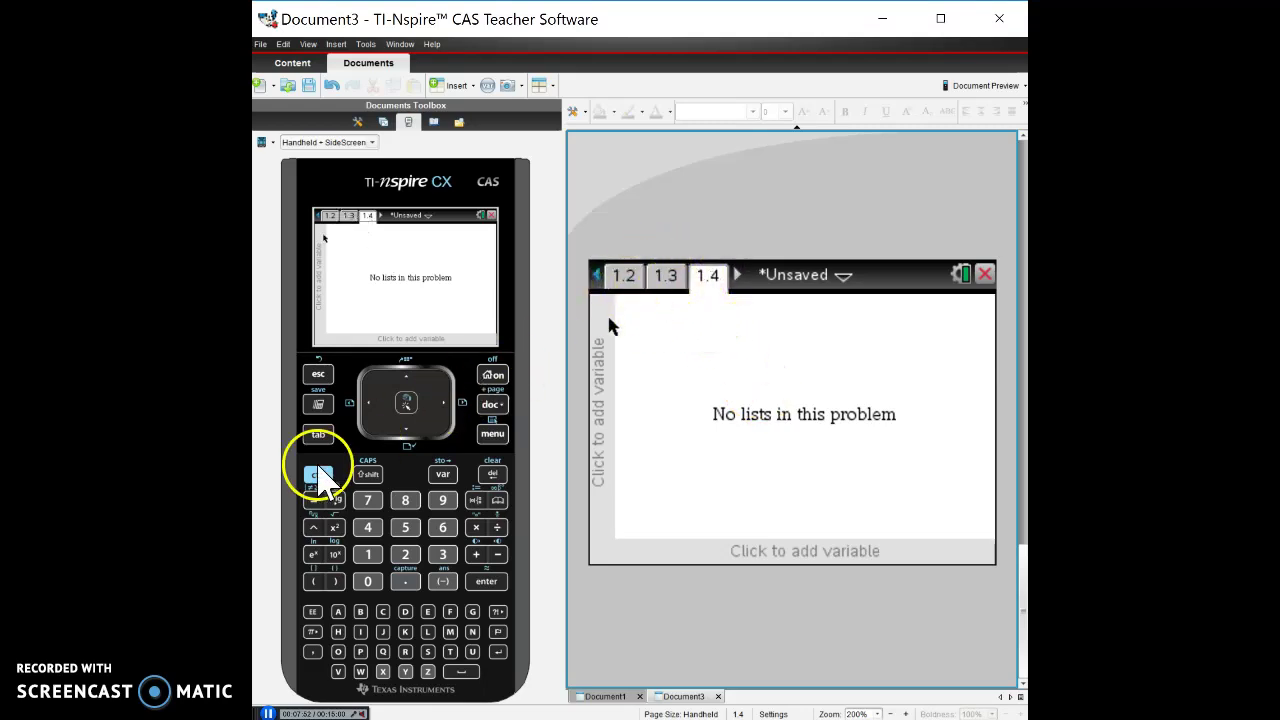
Step: Add Notes page 1.5 and write the line 'Solve y=mx+b'
{"action": "left_click", "coordinate": [491, 404]}
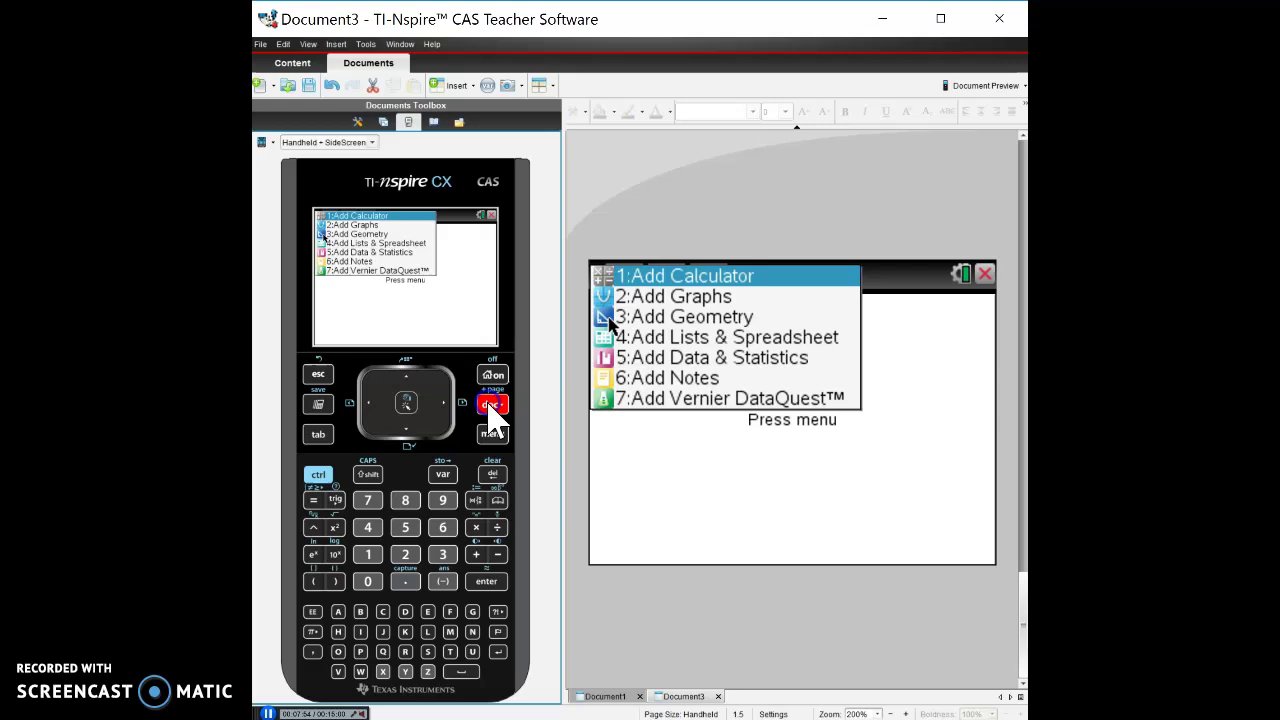
{"action": "left_click", "coordinate": [667, 385]}
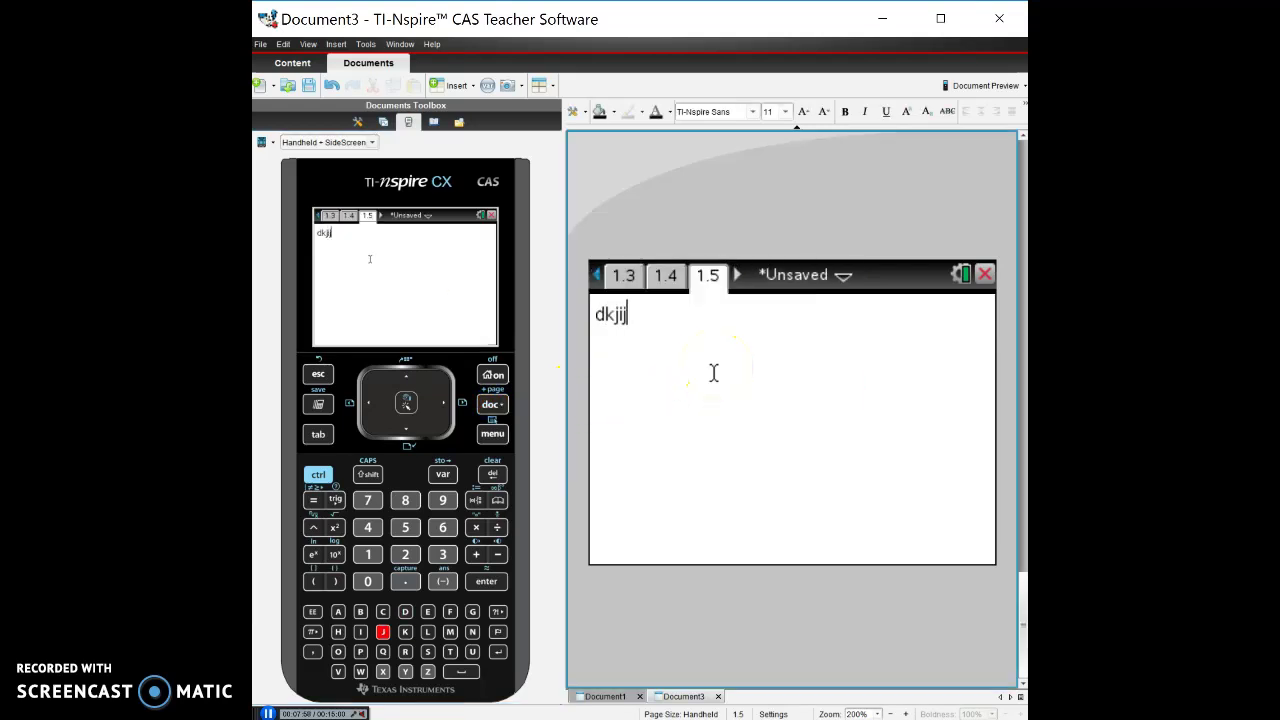
{"action": "key", "text": "BackSpace"}
{"action": "key", "text": "BackSpace"}
{"action": "key", "text": "BackSpace"}
{"action": "key", "text": "BackSpace"}
{"action": "key", "text": "BackSpace"}
{"action": "key", "text": "BackSpace"}
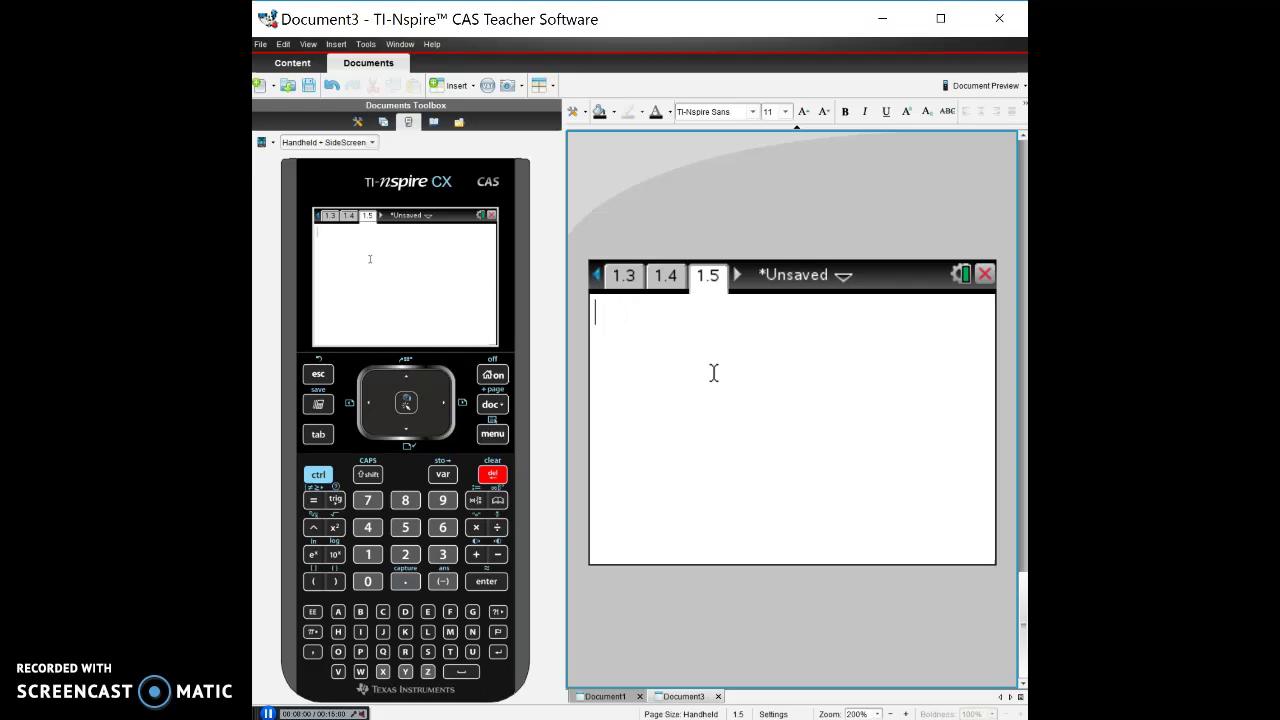
{"action": "type", "text": "Solve"}
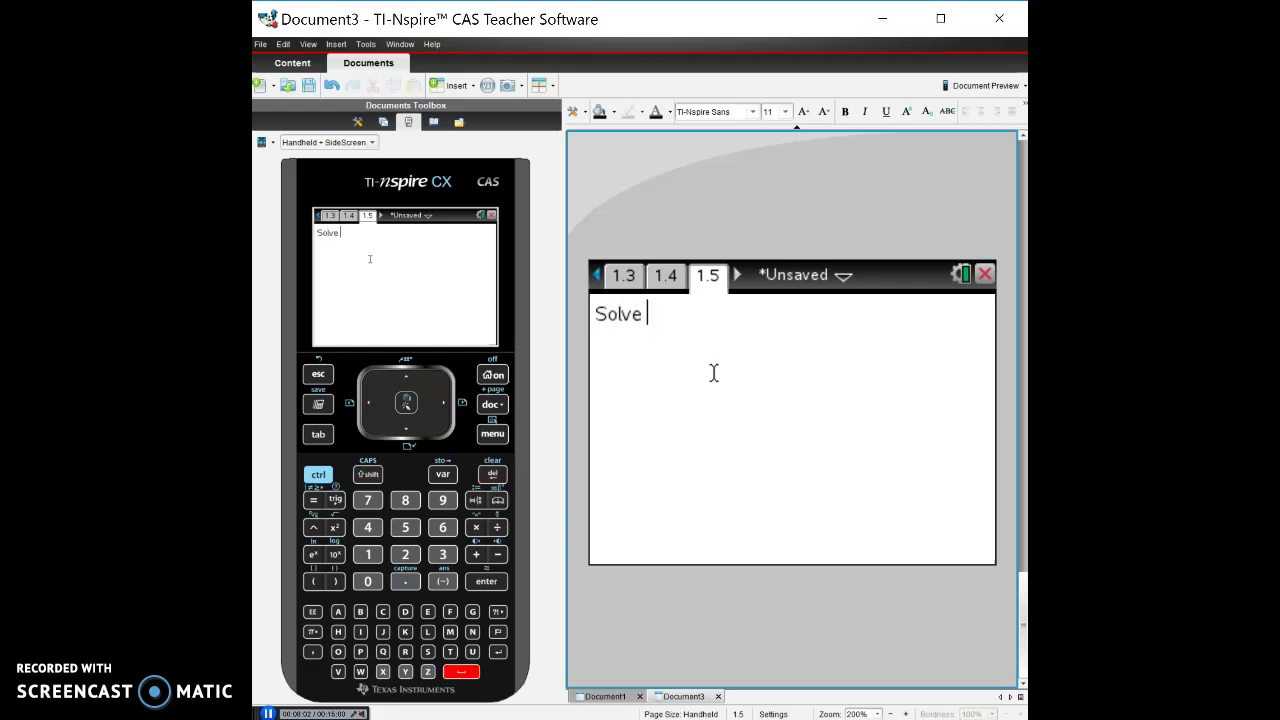
{"action": "type", "text": " y=mx"}
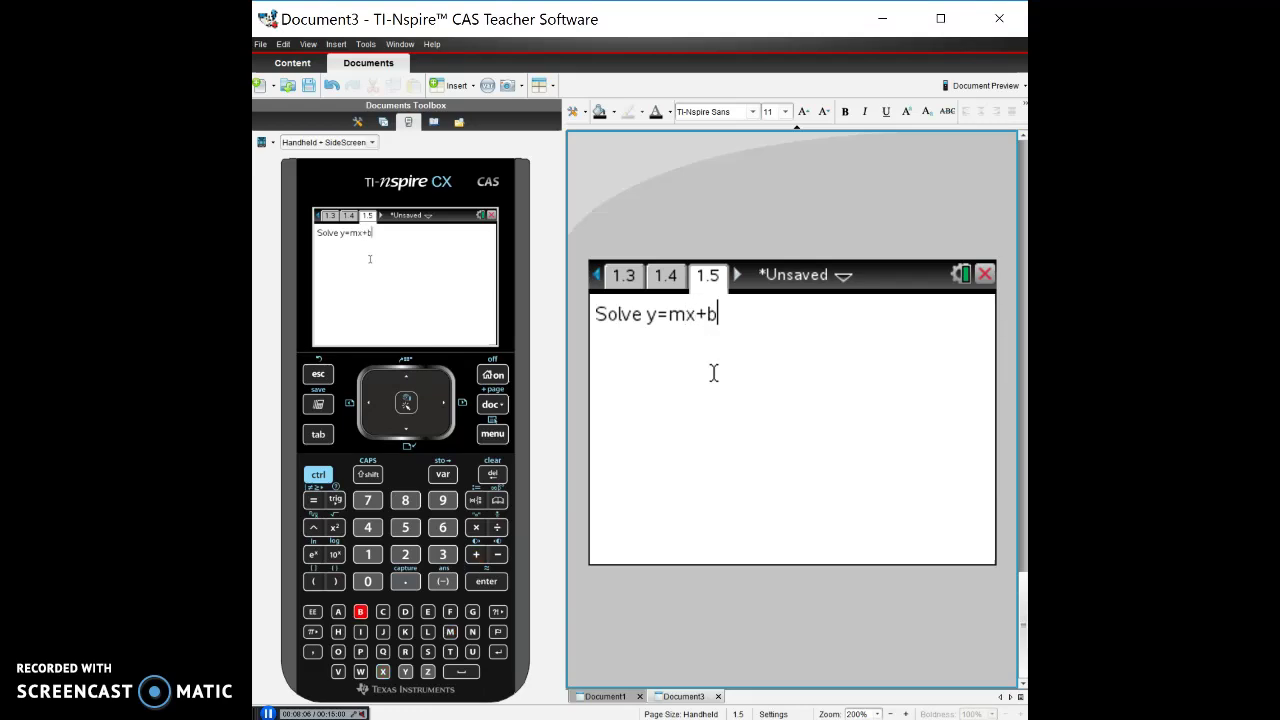
{"action": "type", "text": "+b"}
{"action": "key", "text": "Return"}
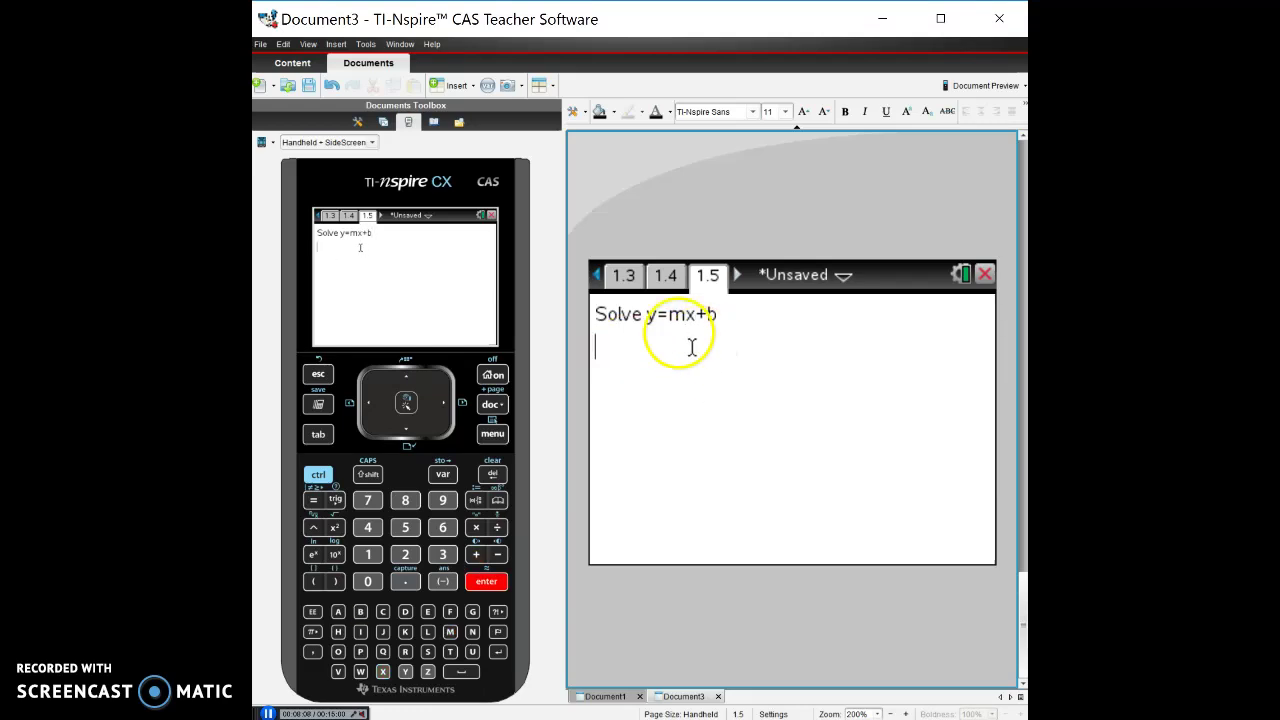
Step: Add a second line cos(x) using the trig function list
{"action": "left_click", "coordinate": [336, 503]}
{"action": "left_click", "coordinate": [688, 378]}
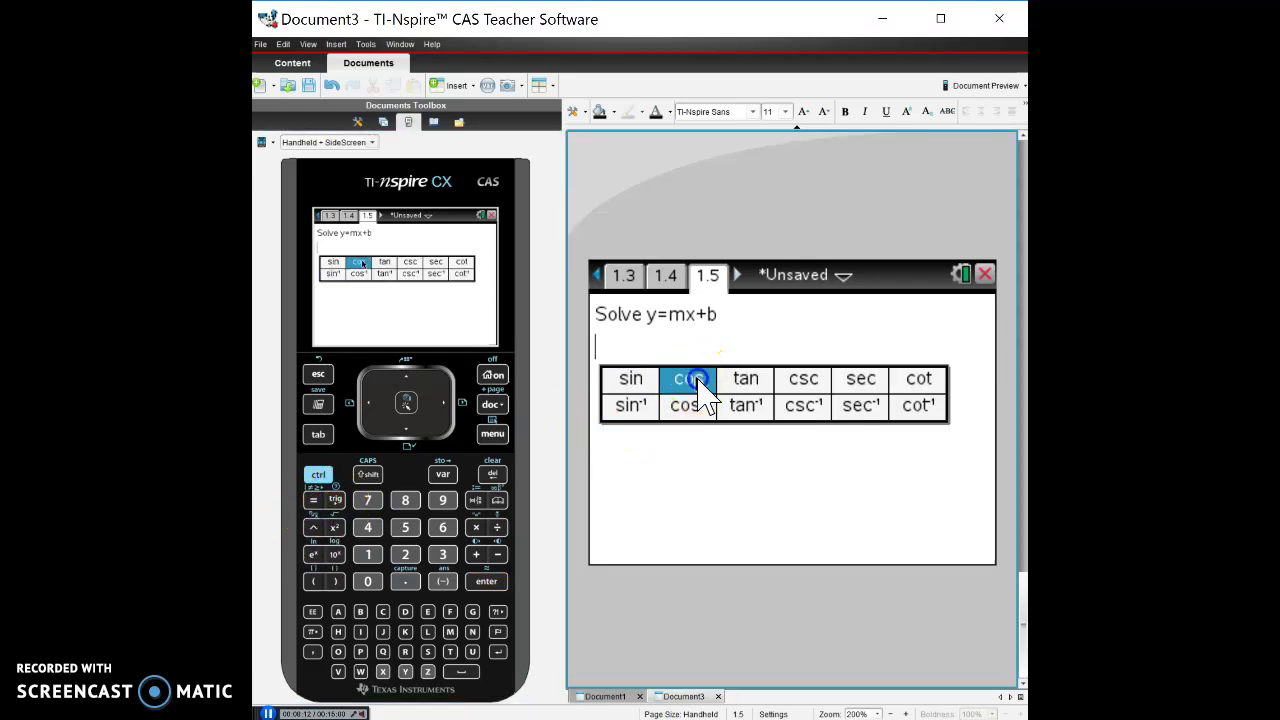
{"action": "left_click", "coordinate": [383, 671]}
{"action": "left_click", "coordinate": [337, 581]}
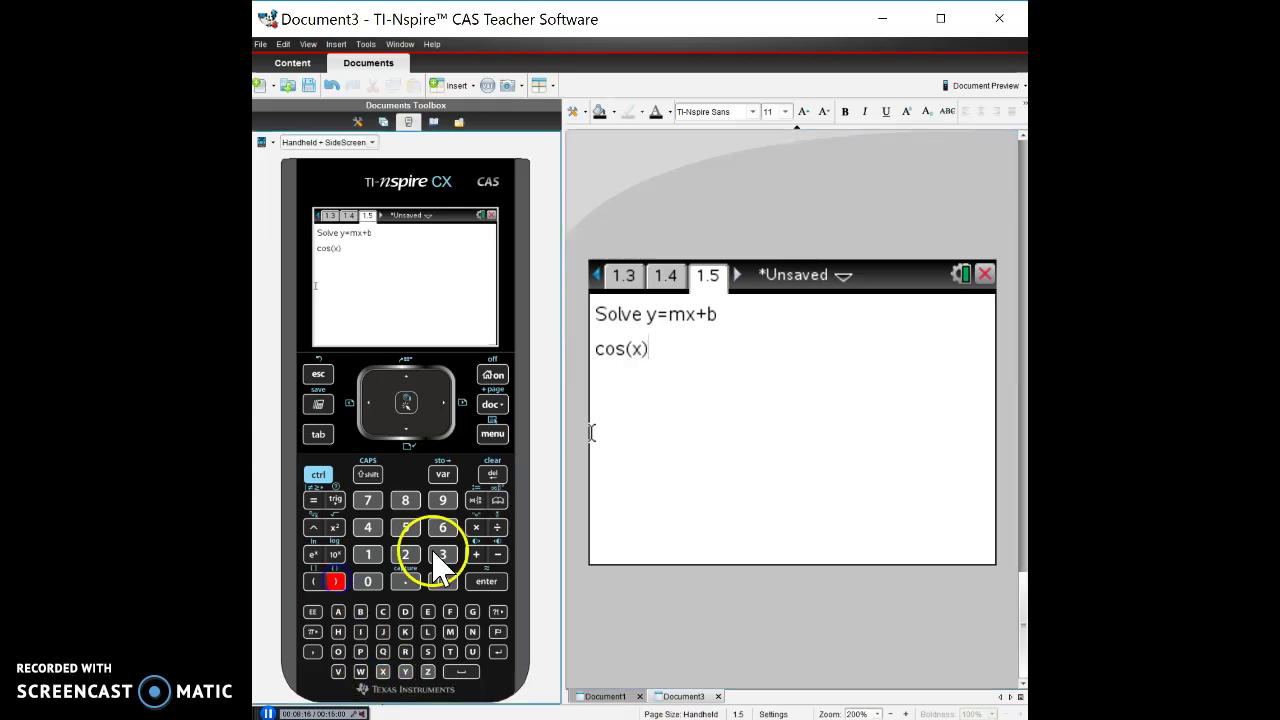
{"action": "key", "text": "Return"}
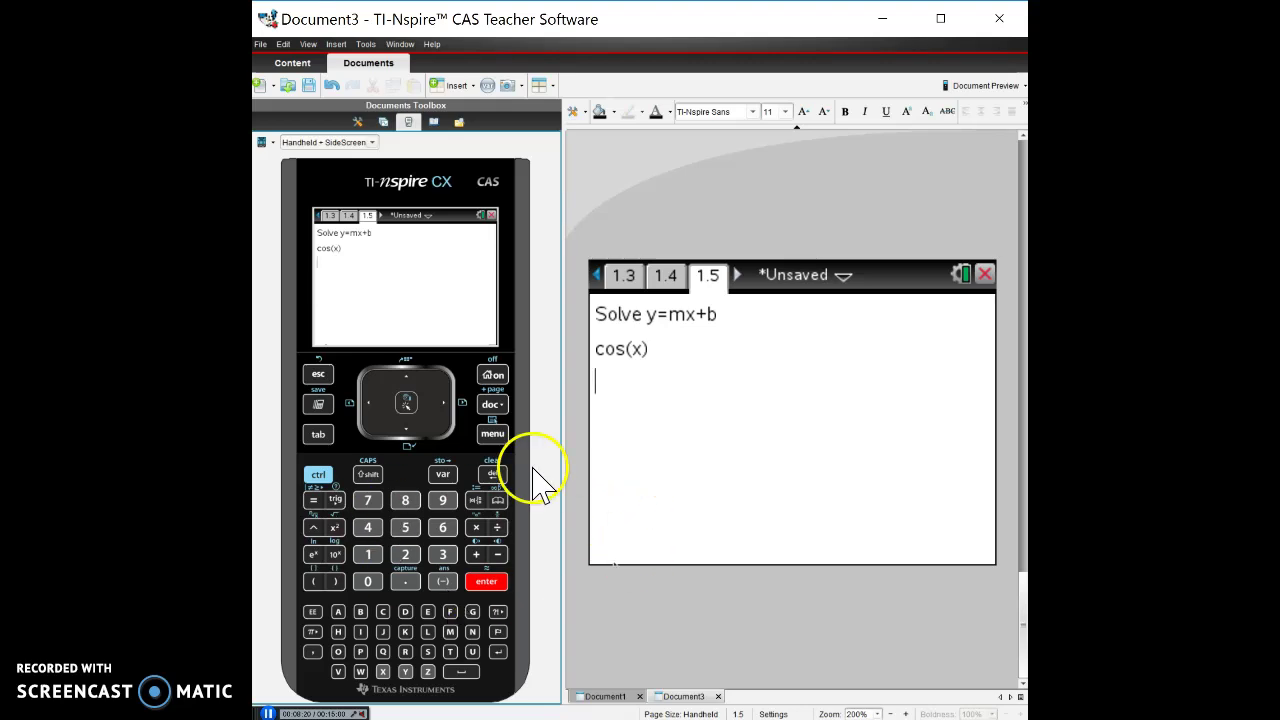
{"action": "left_click", "coordinate": [619, 392]}
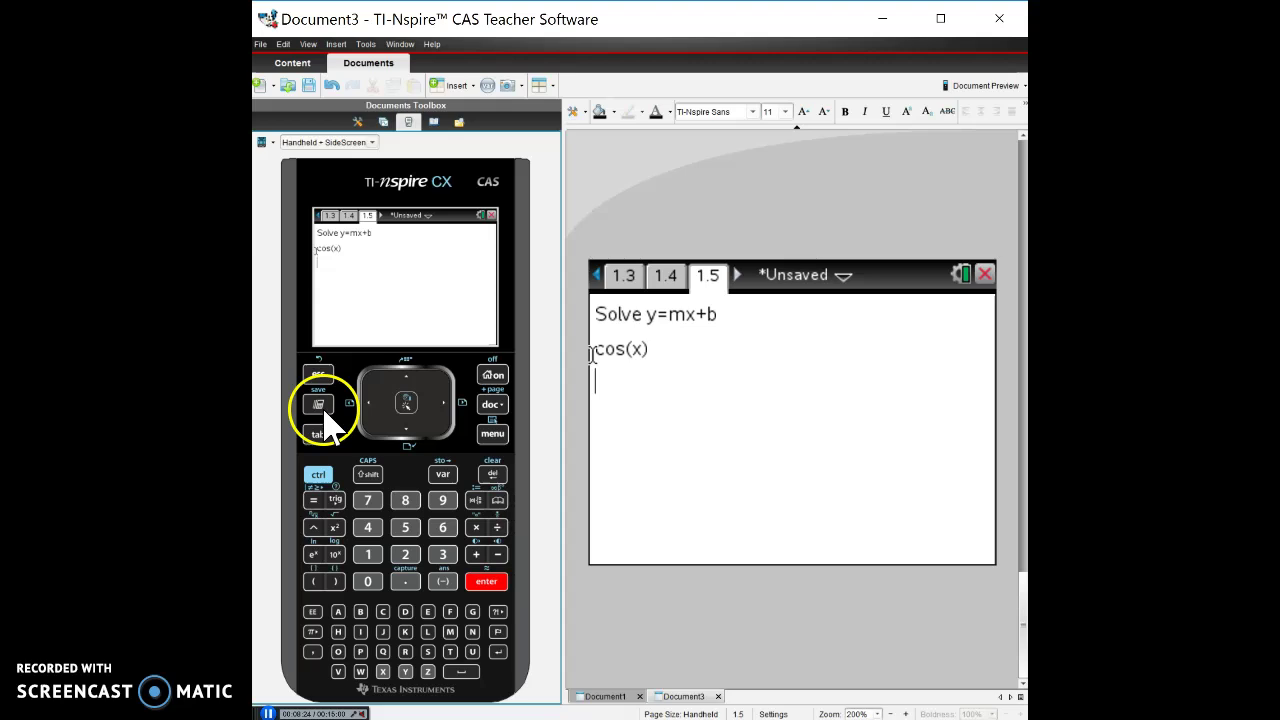
Step: In the page sorter, delete Data & Statistics page 1.4 and reopen Calculator page 1.1
{"action": "left_click", "coordinate": [318, 474]}
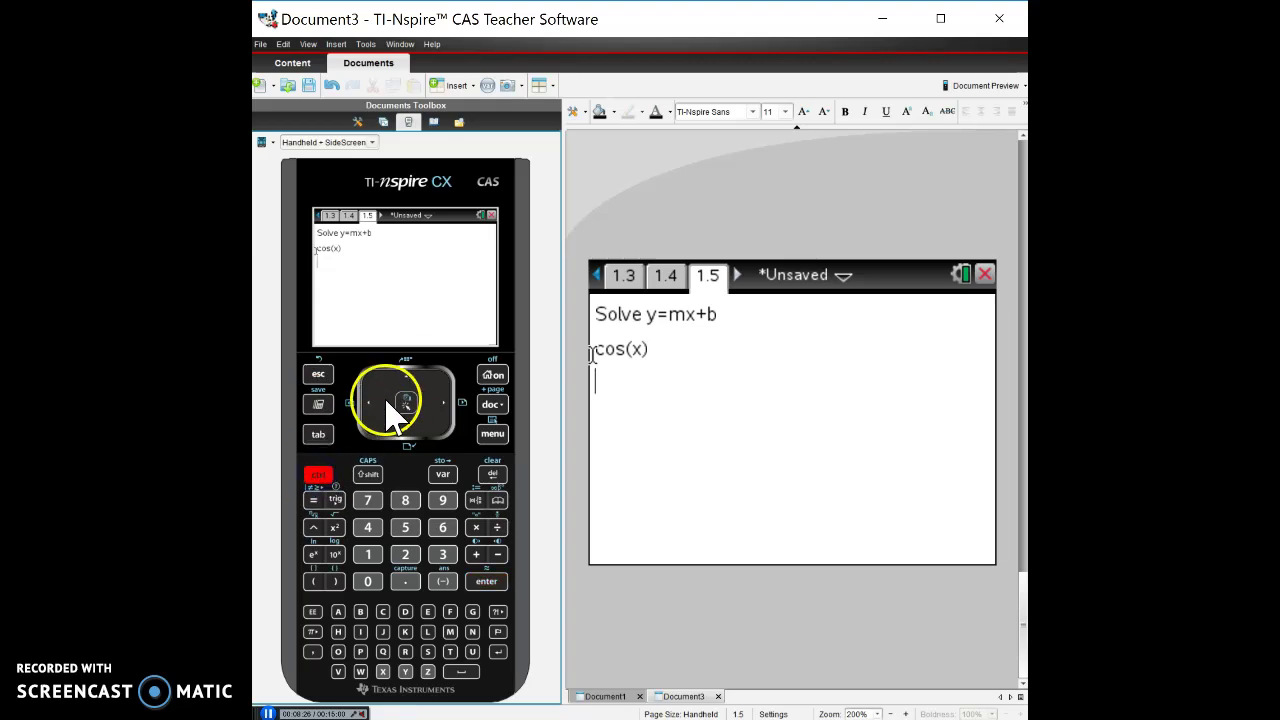
{"action": "left_click", "coordinate": [410, 384]}
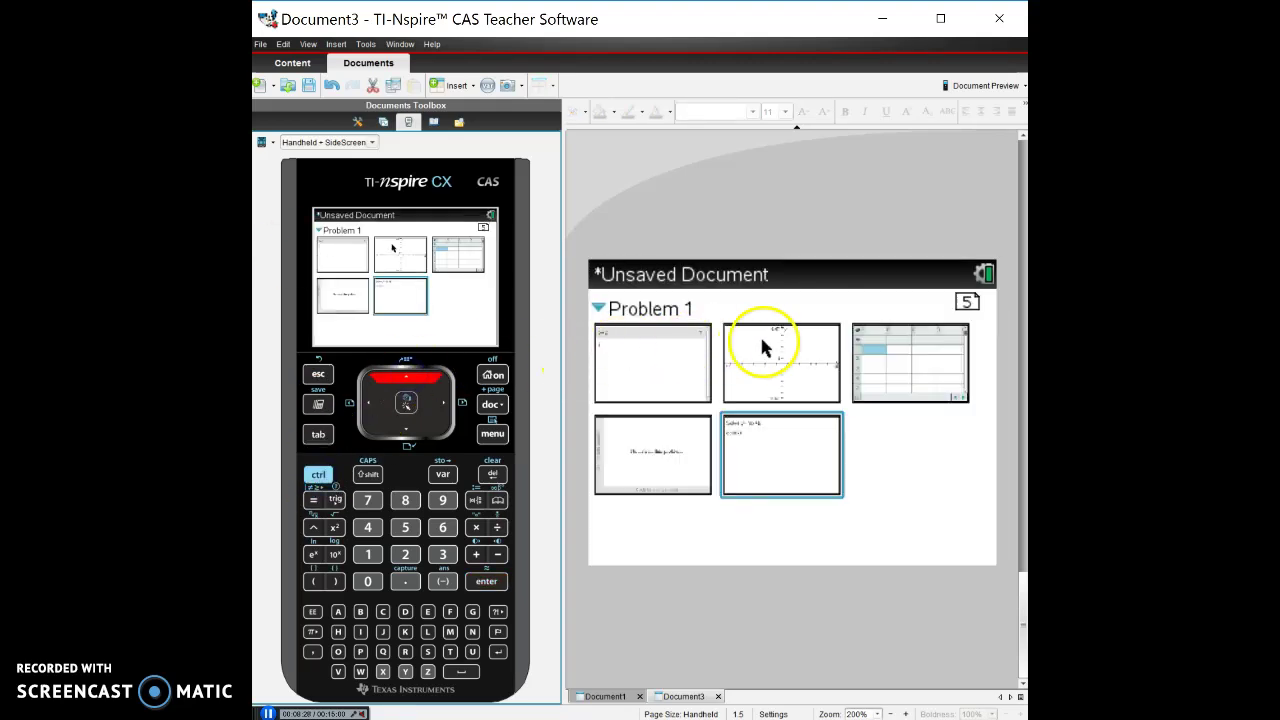
{"action": "left_click", "coordinate": [628, 483]}
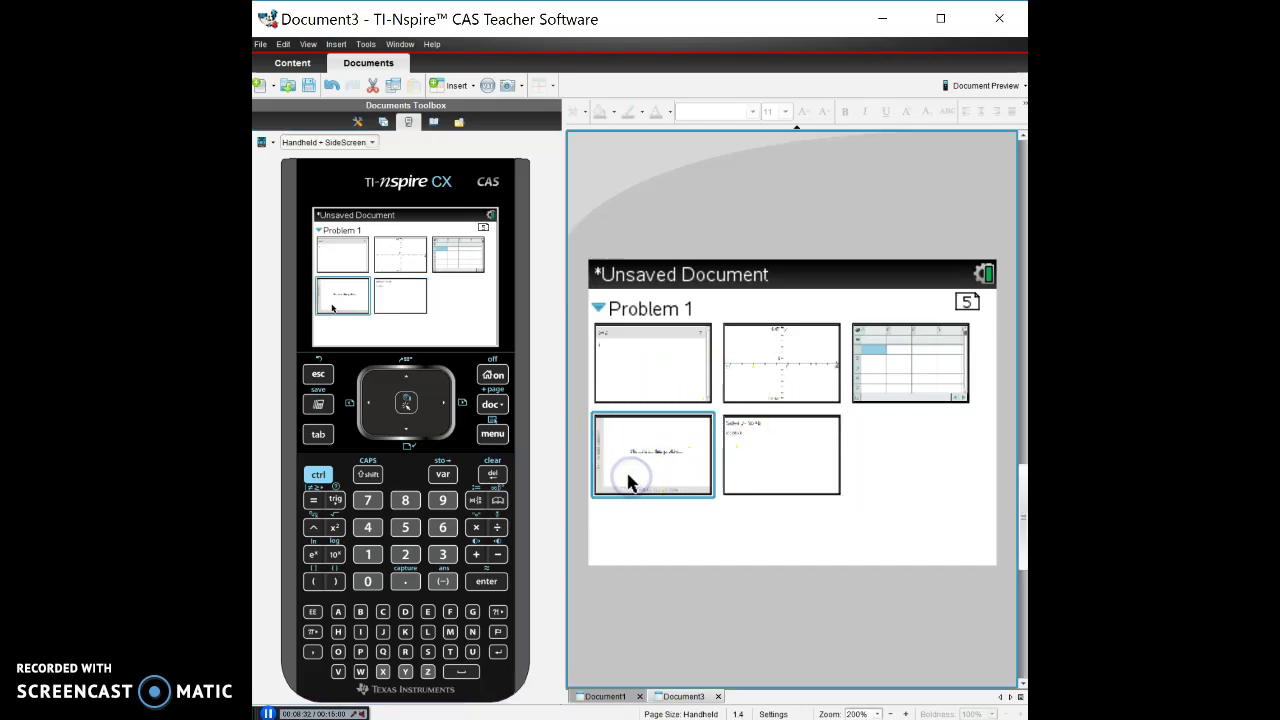
{"action": "left_click", "coordinate": [491, 476]}
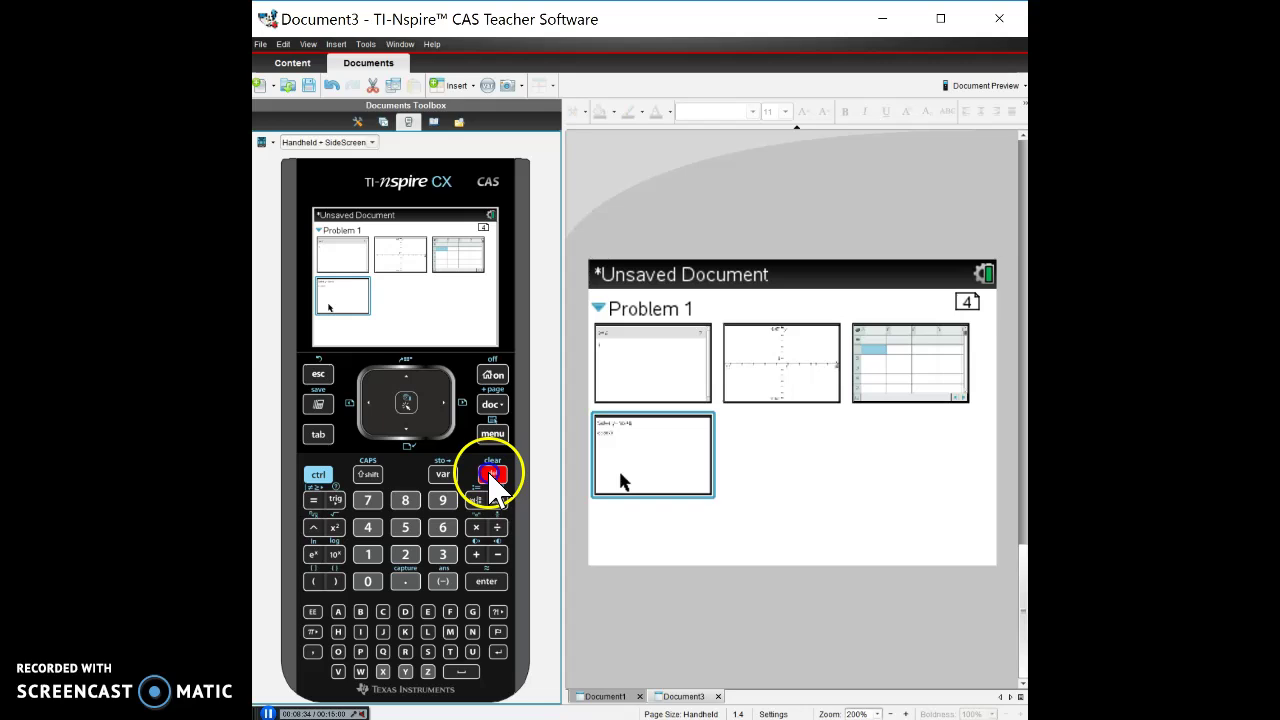
{"action": "left_click", "coordinate": [649, 354]}
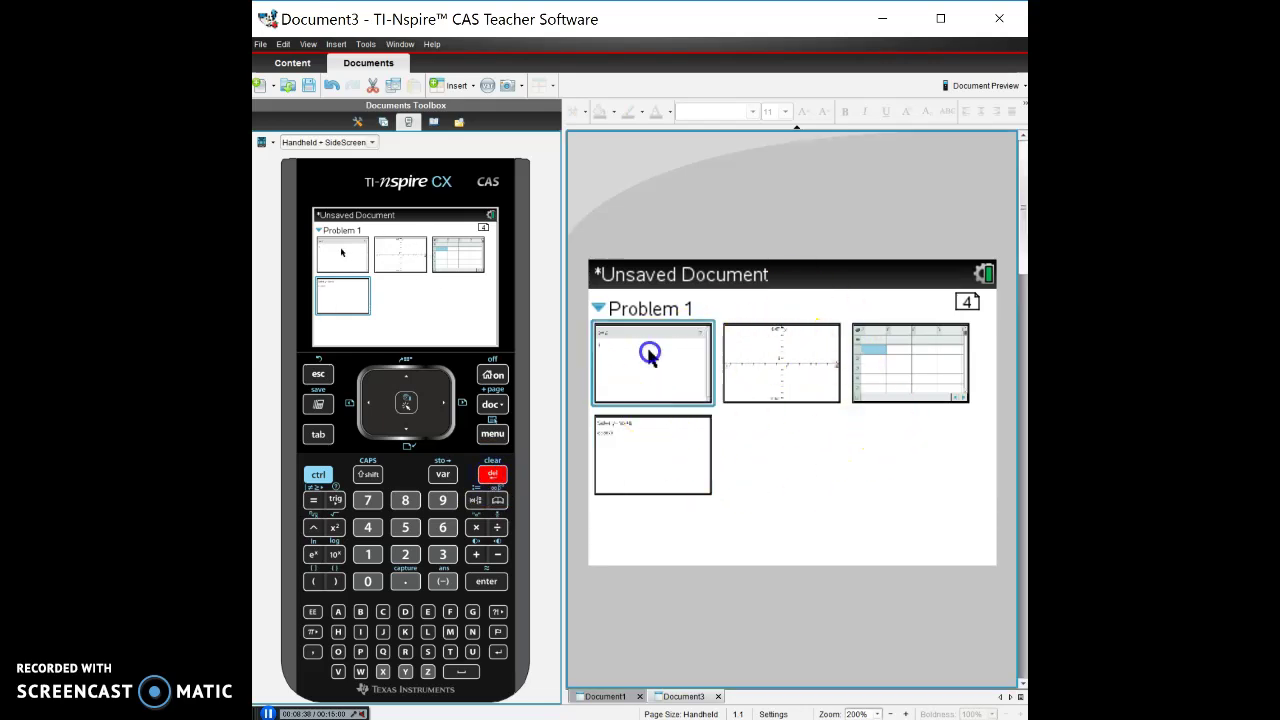
{"action": "double_click", "coordinate": [649, 354]}
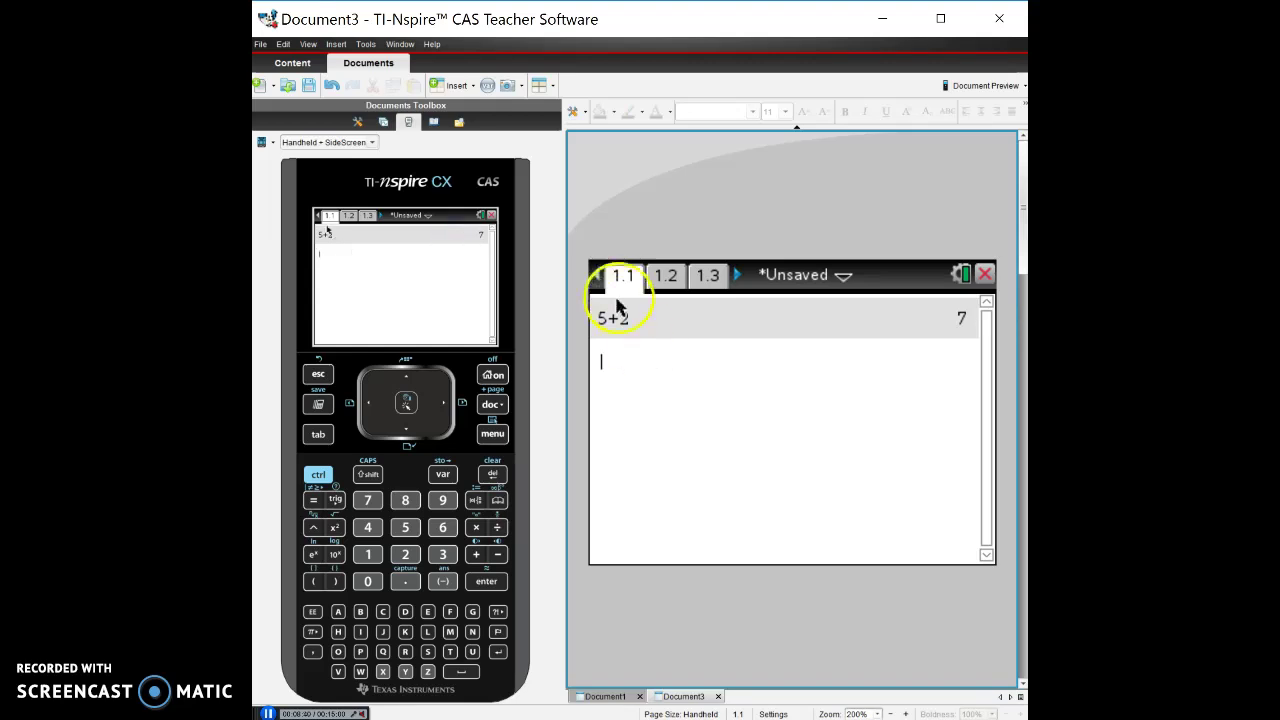
Step: Move from Calculator page 1.1 through Graphs 1.2 and spreadsheet 1.3 to Notes page 1.4
{"action": "left_click", "coordinate": [646, 398]}
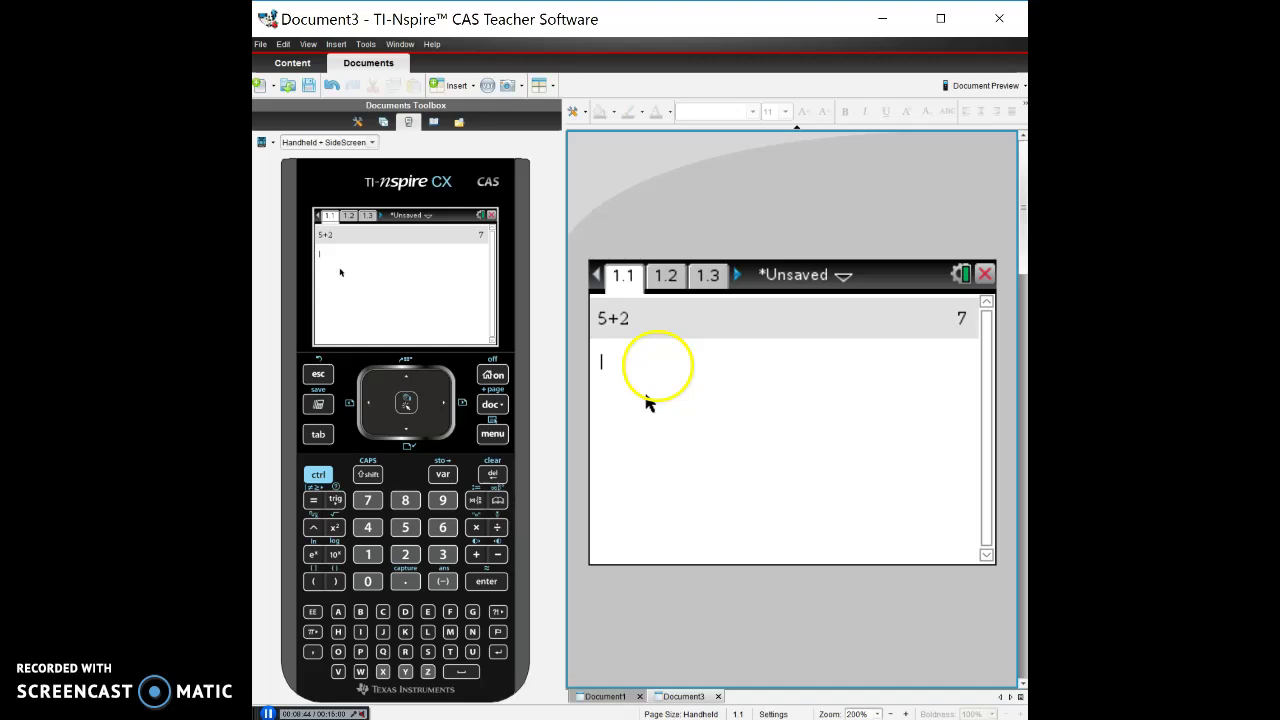
{"action": "left_click", "coordinate": [666, 276]}
{"action": "left_click", "coordinate": [713, 281]}
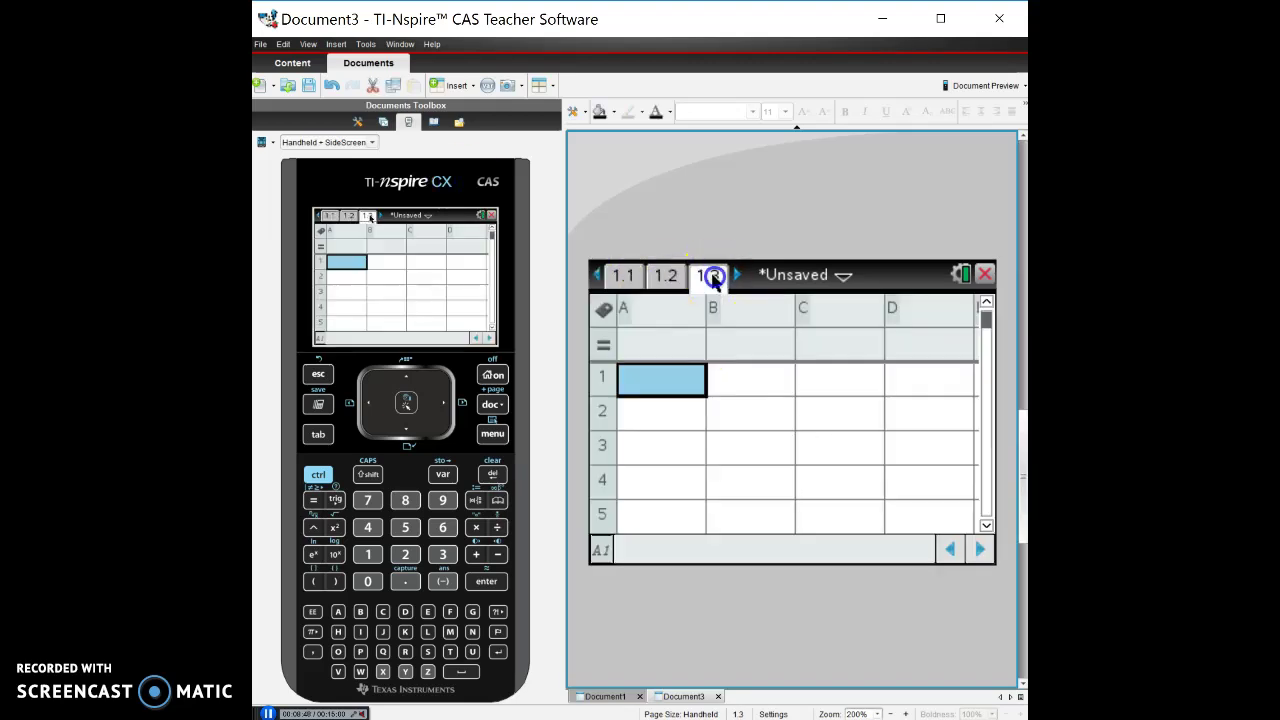
{"action": "left_click", "coordinate": [739, 278]}
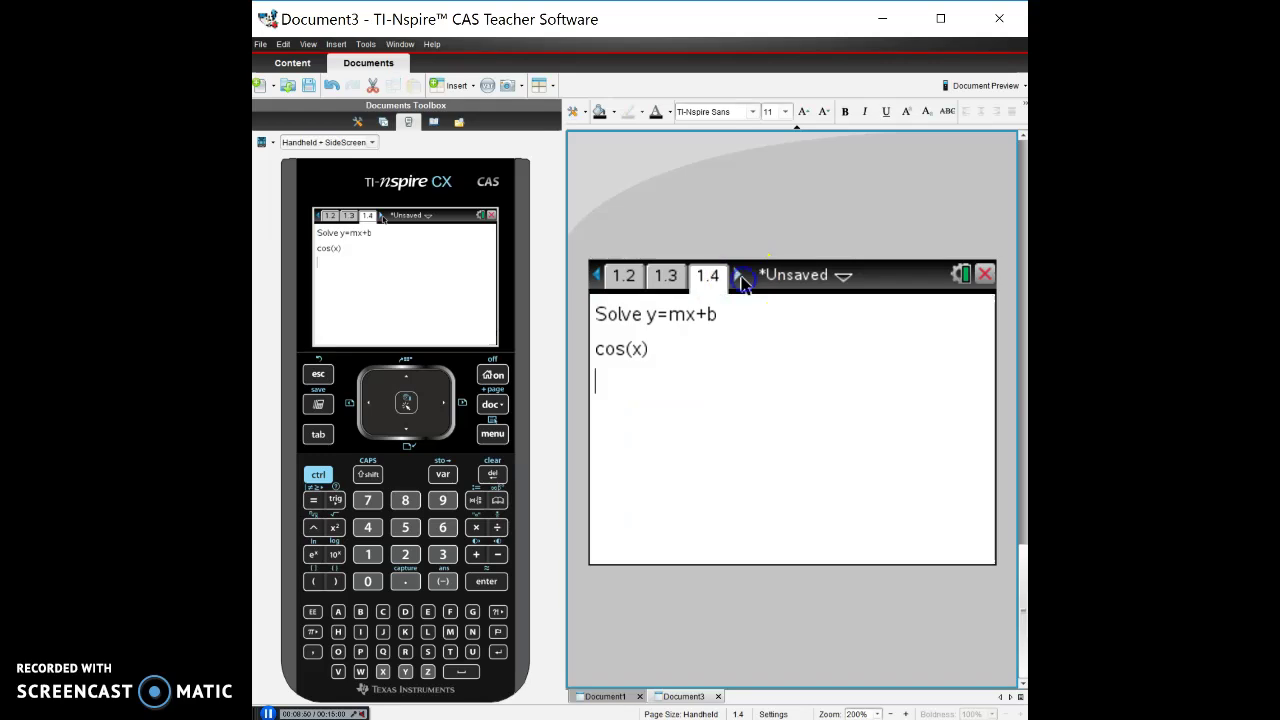
Step: Enter f1(x)=x on Graphs page 1.2 to plot the line, then return to page 1.1
{"action": "left_click", "coordinate": [660, 278]}
{"action": "left_click", "coordinate": [621, 278]}
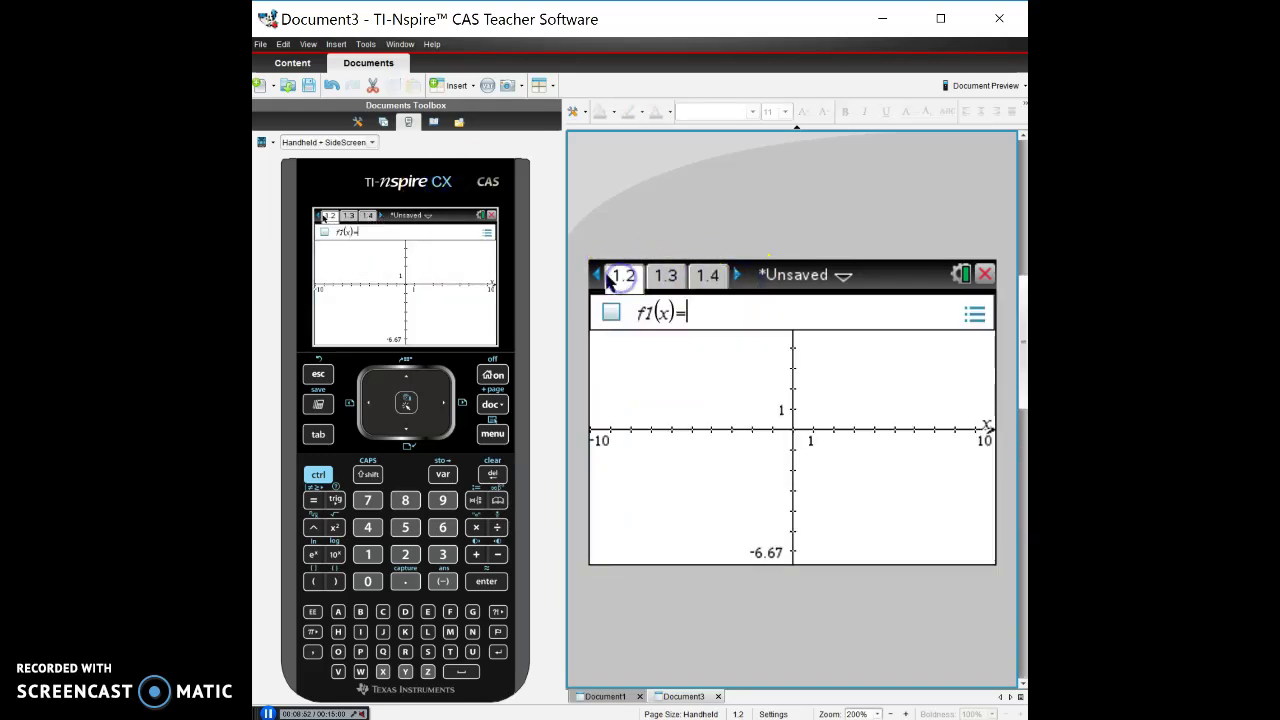
{"action": "left_click", "coordinate": [597, 277]}
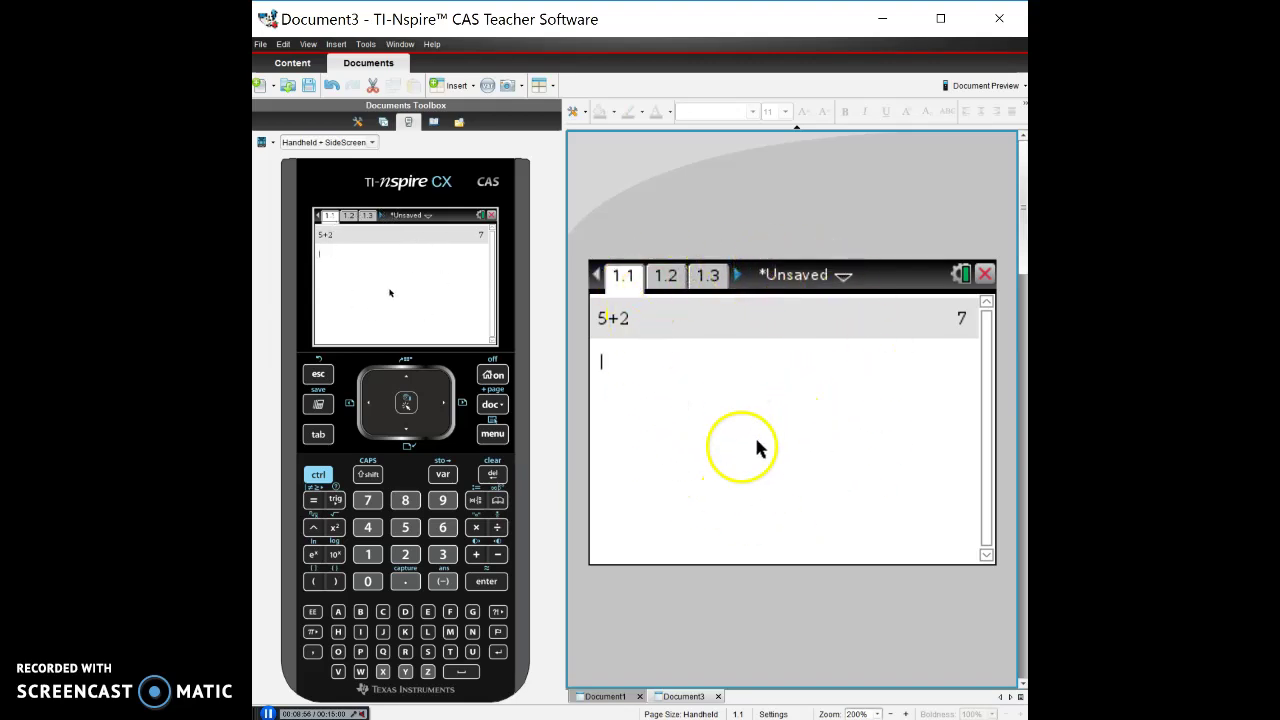
{"action": "left_click", "coordinate": [667, 282]}
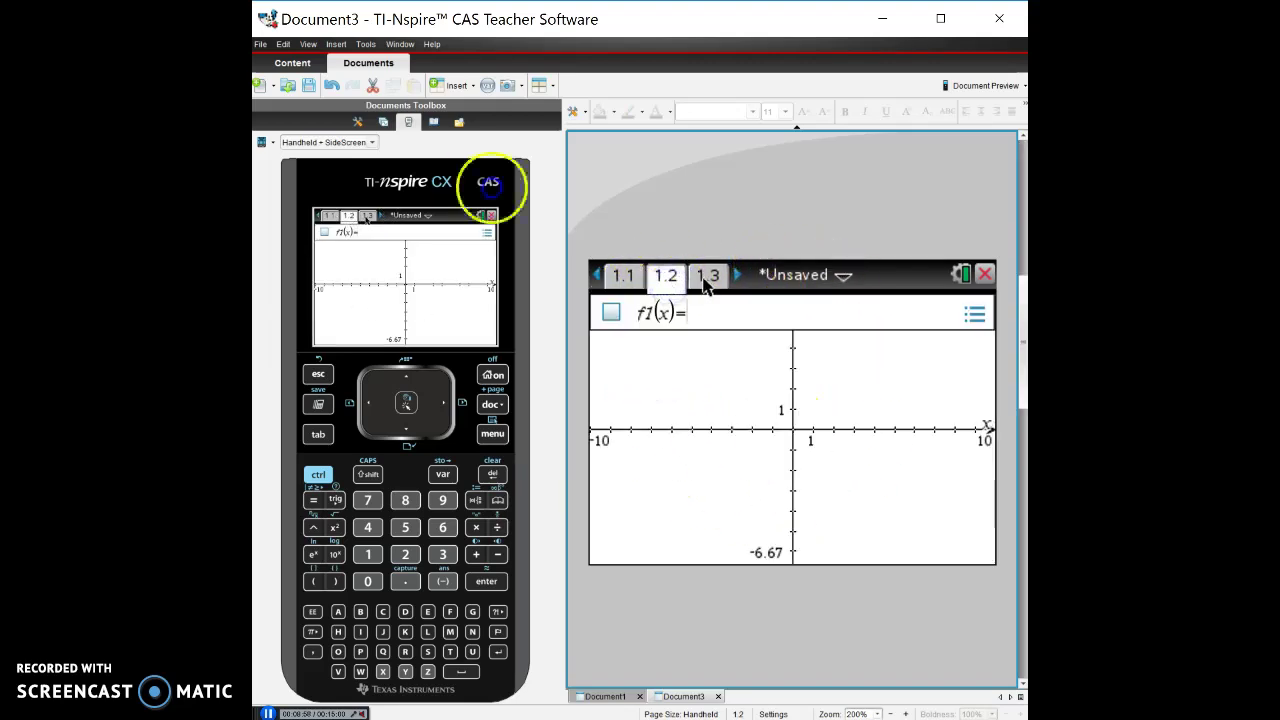
{"action": "left_click", "coordinate": [707, 276]}
{"action": "left_click", "coordinate": [668, 279]}
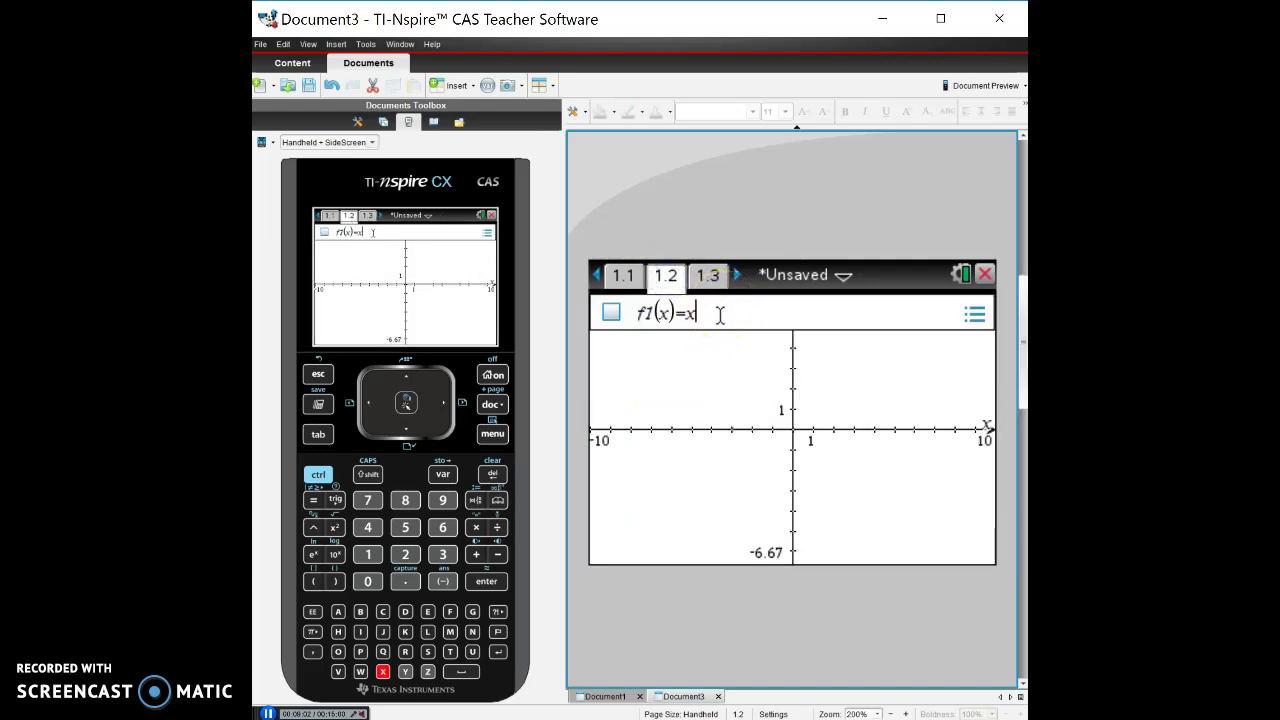
{"action": "type", "text": "x"}
{"action": "key", "text": "Return"}
{"action": "left_click", "coordinate": [723, 309]}
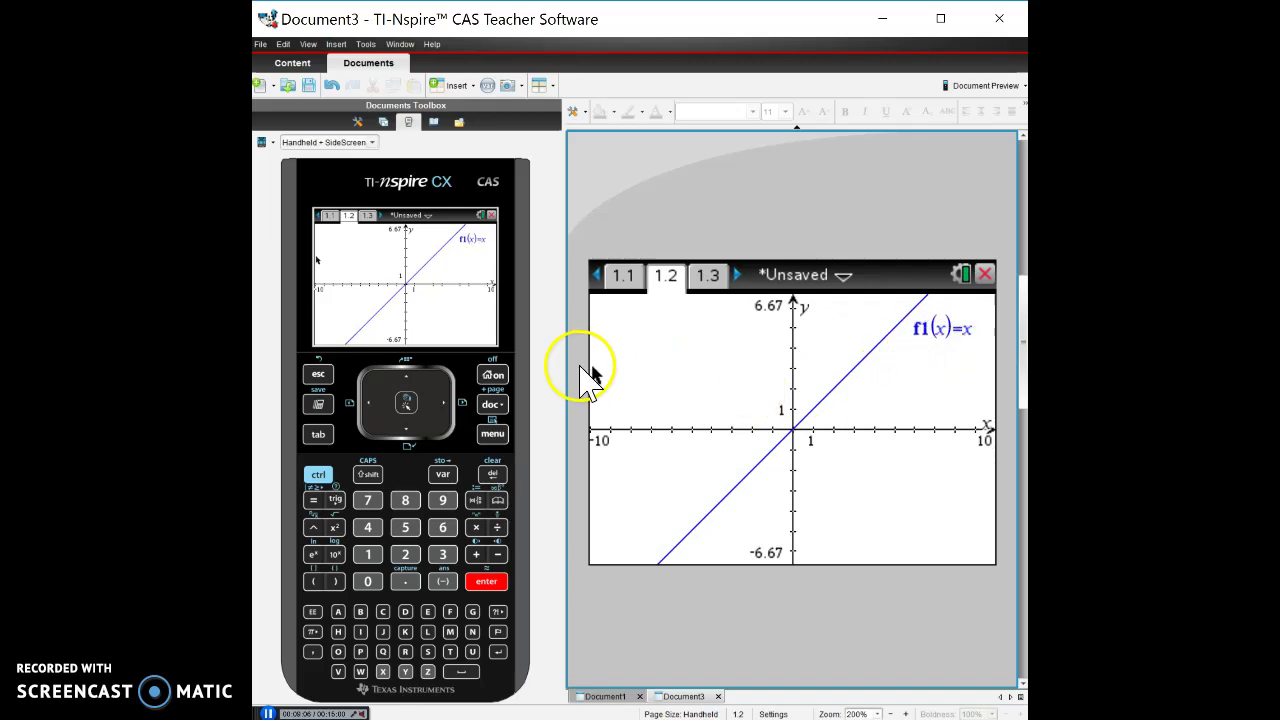
{"action": "left_click", "coordinate": [624, 280]}
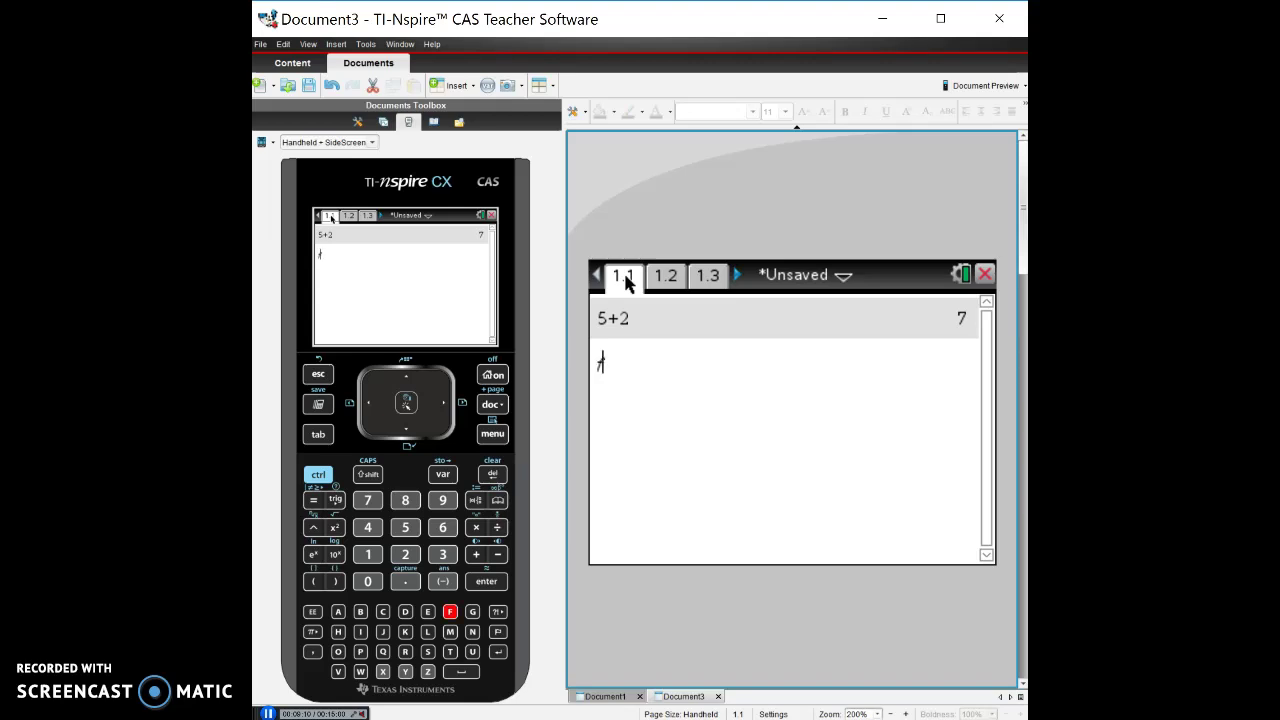
Step: Evaluate f1(3) on the Calculator page to get 3, then reopen f1(x)=x on Graphs
{"action": "type", "text": "f("}
{"action": "key", "text": "BackSpace"}
{"action": "type", "text": "1"}
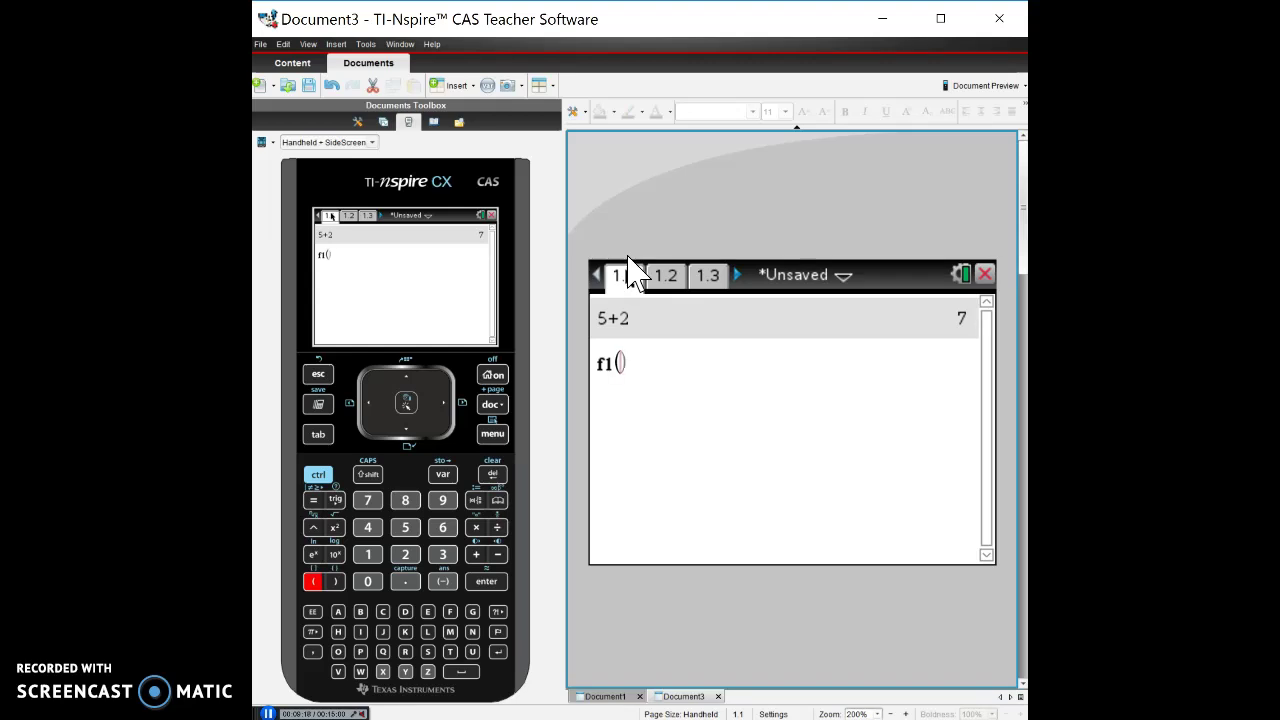
{"action": "type", "text": "(3"}
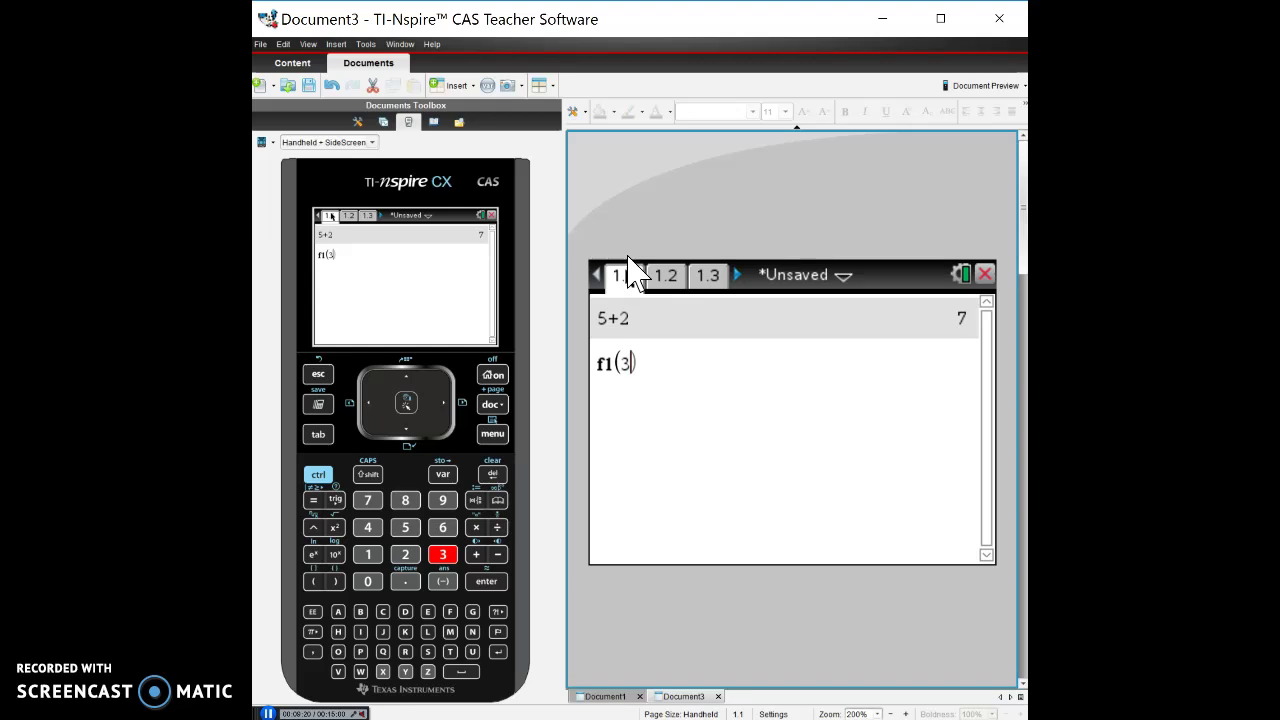
{"action": "key", "text": "Return"}
{"action": "left_click", "coordinate": [670, 276]}
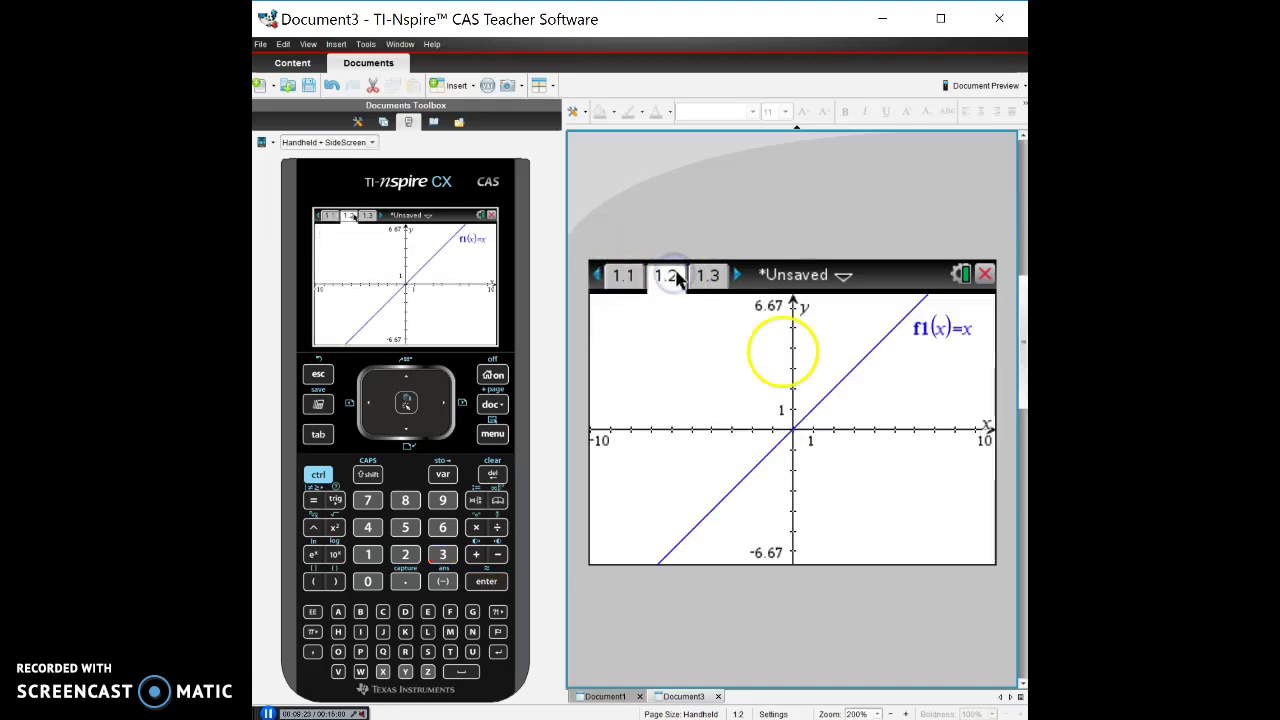
{"action": "double_click", "coordinate": [962, 332]}
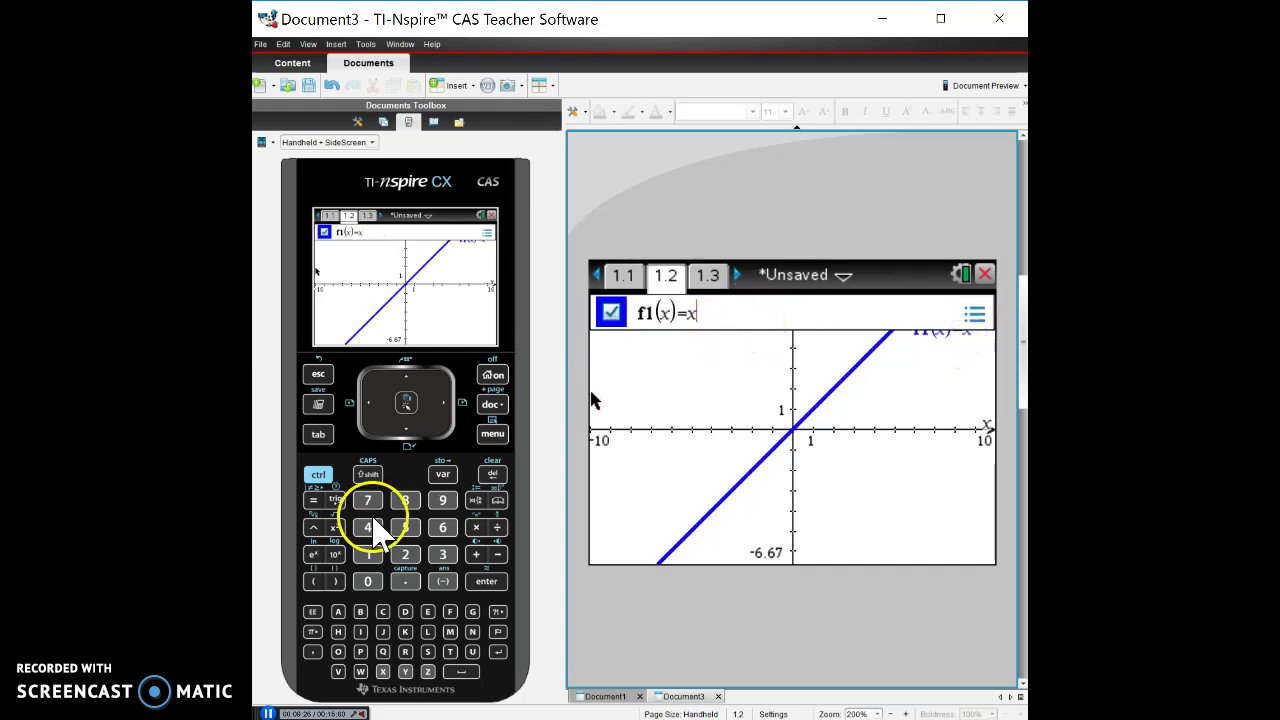
Step: Change f1 to x², then re-evaluate f1(3) on the Calculator page to get 9
{"action": "left_click", "coordinate": [335, 527]}
{"action": "key", "text": "Return"}
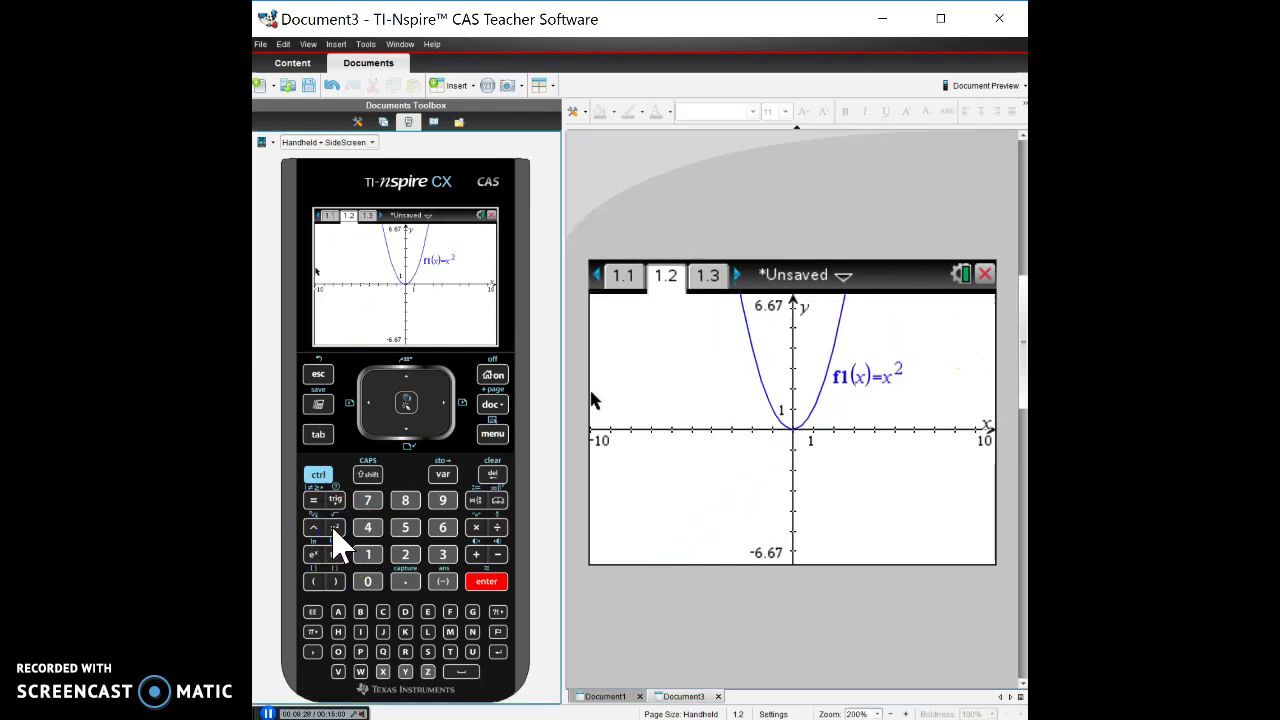
{"action": "left_click", "coordinate": [457, 449]}
{"action": "left_click", "coordinate": [637, 297]}
{"action": "left_click", "coordinate": [625, 282]}
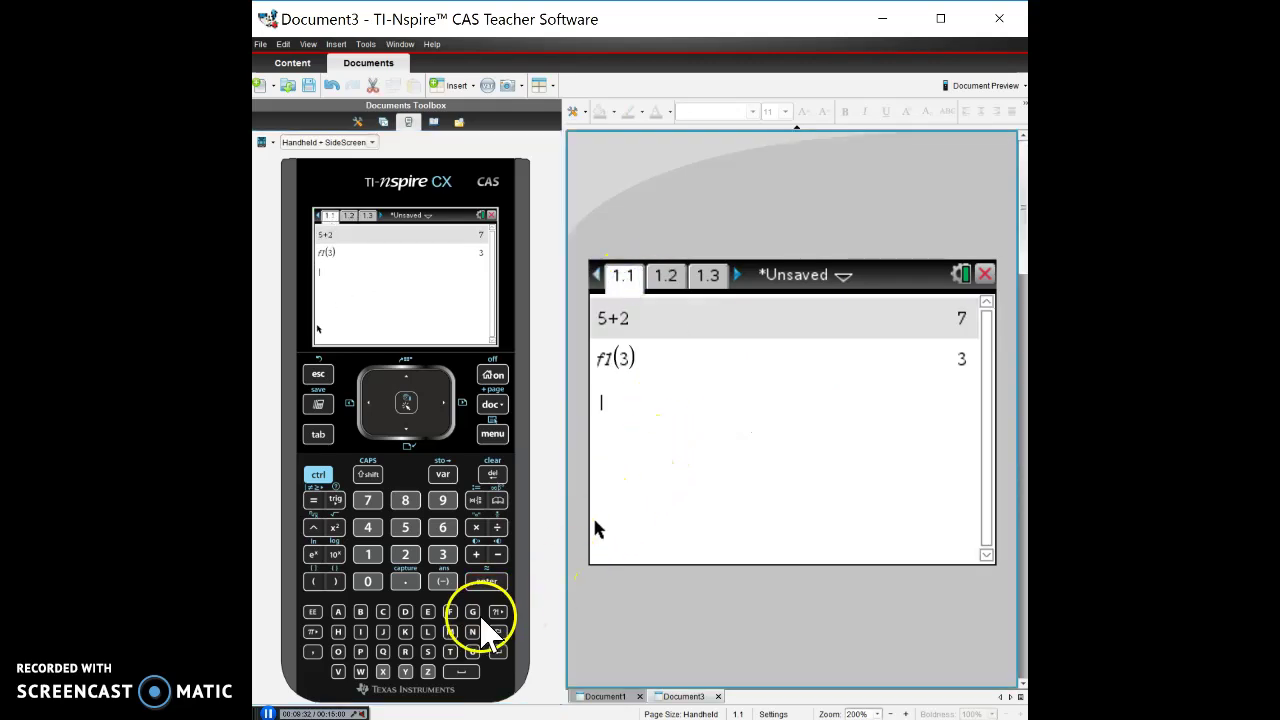
{"action": "left_click", "coordinate": [488, 583]}
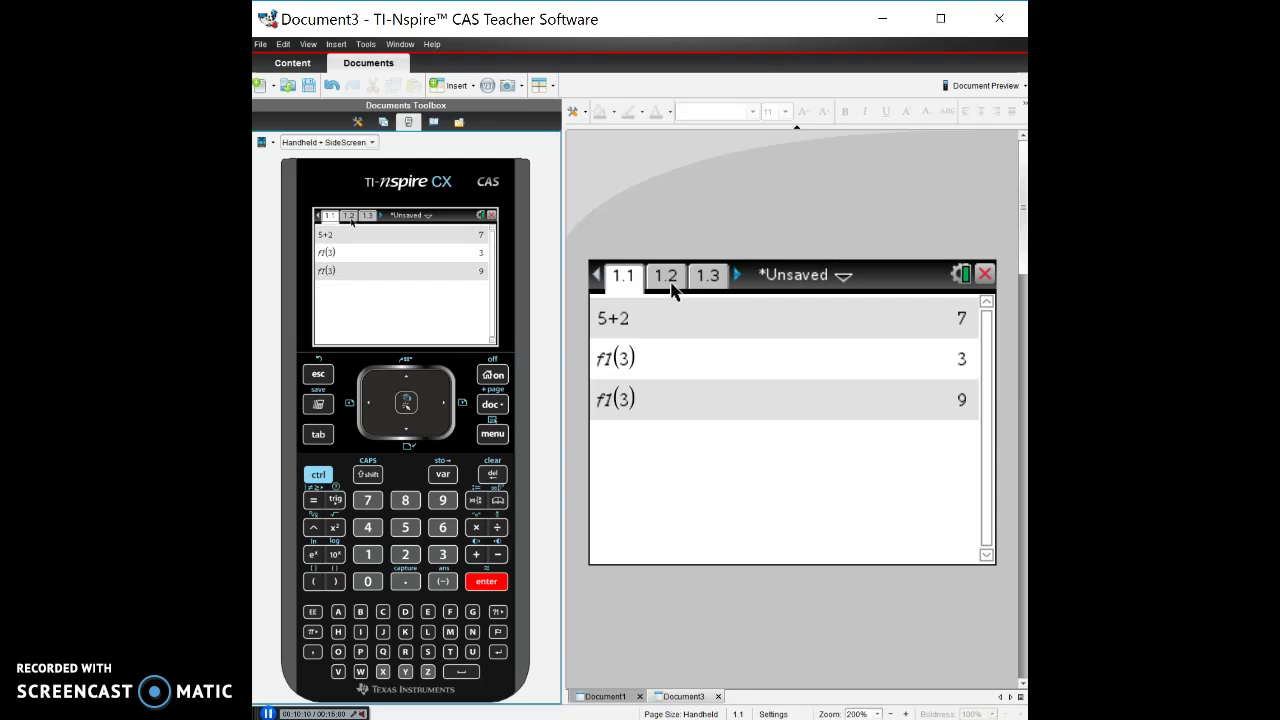
{"action": "left_click", "coordinate": [490, 439]}
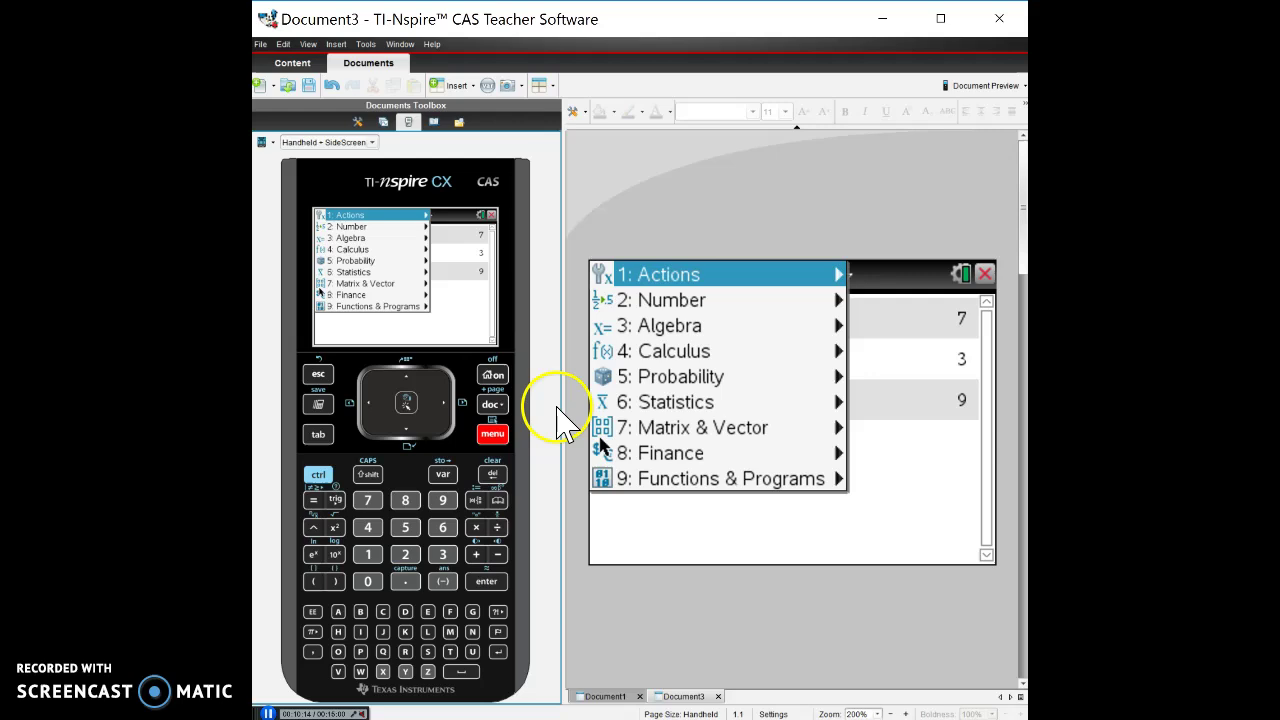
{"action": "left_click", "coordinate": [628, 535]}
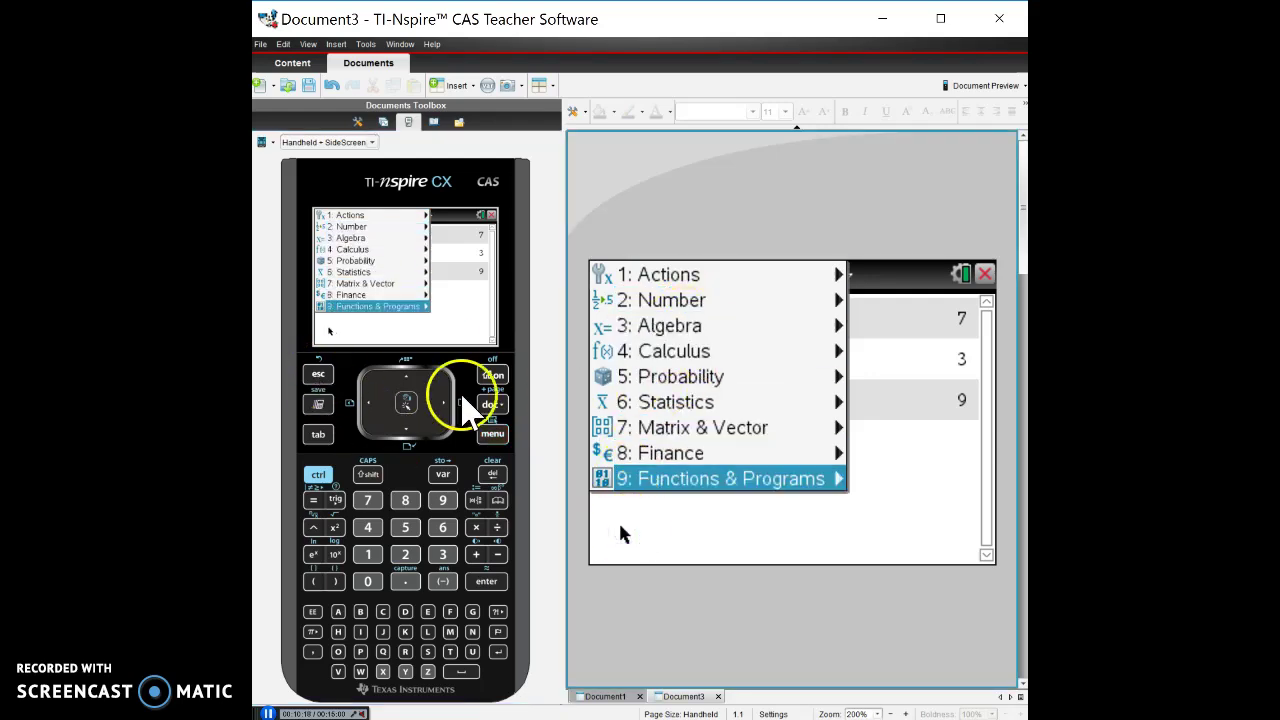
{"action": "left_click", "coordinate": [320, 375]}
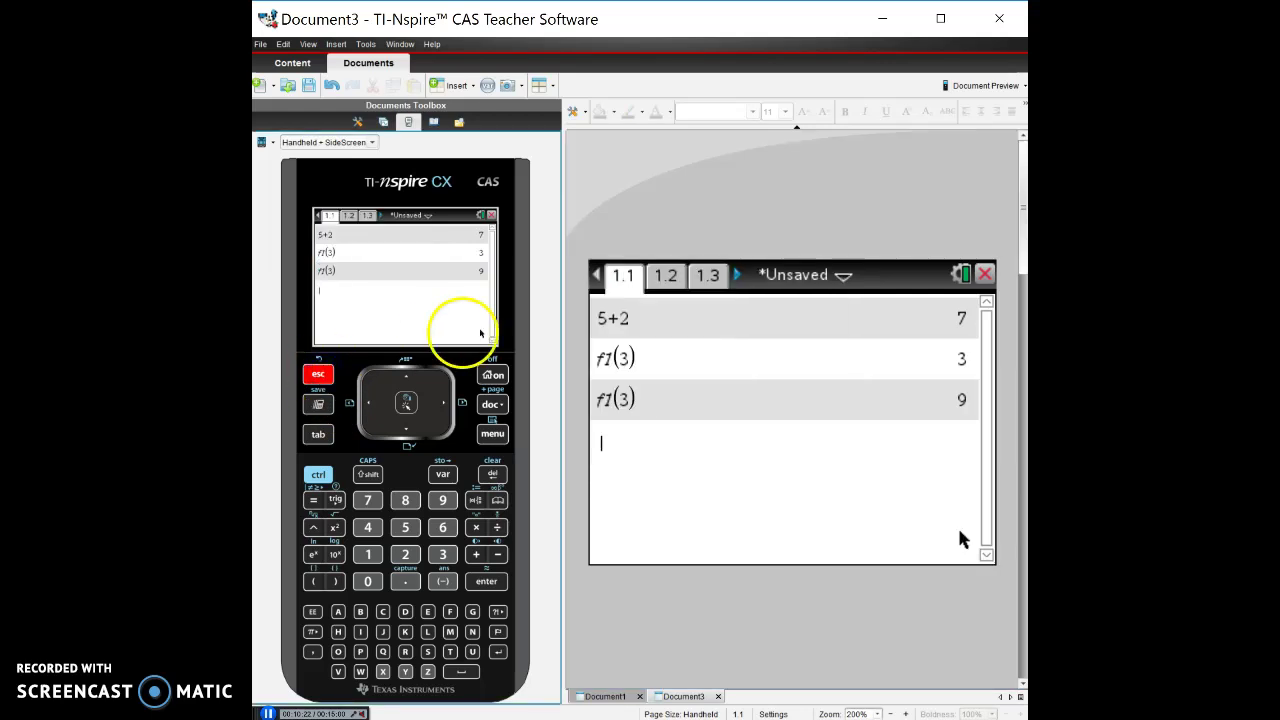
Step: Go to the handheld's home screen, then start a save and cancel it
{"action": "left_click", "coordinate": [493, 378]}
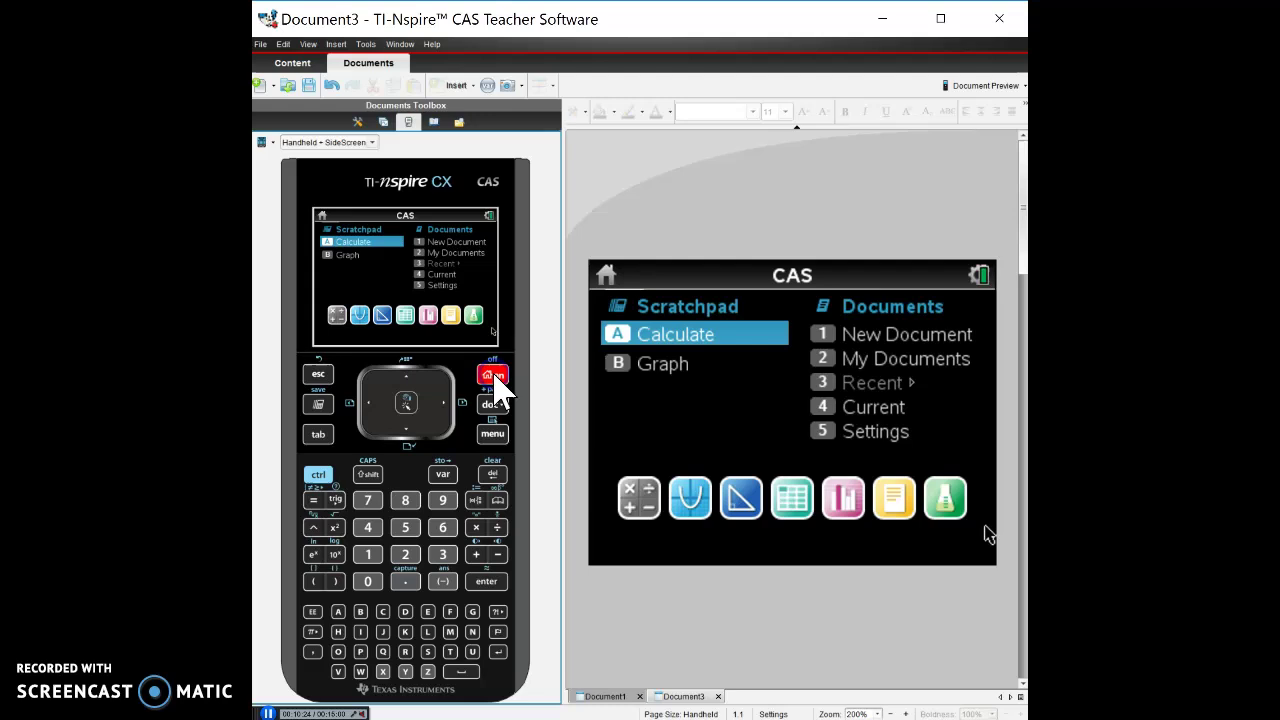
{"action": "left_click", "coordinate": [323, 474]}
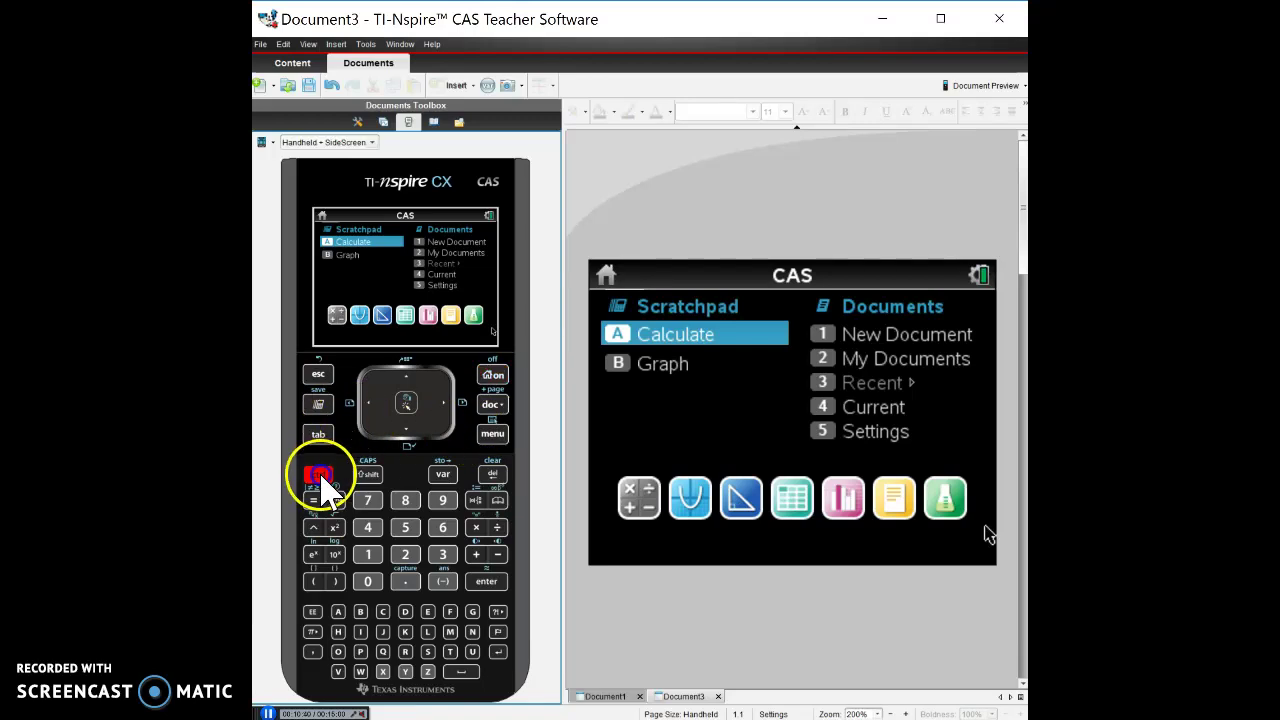
{"action": "left_click", "coordinate": [317, 405]}
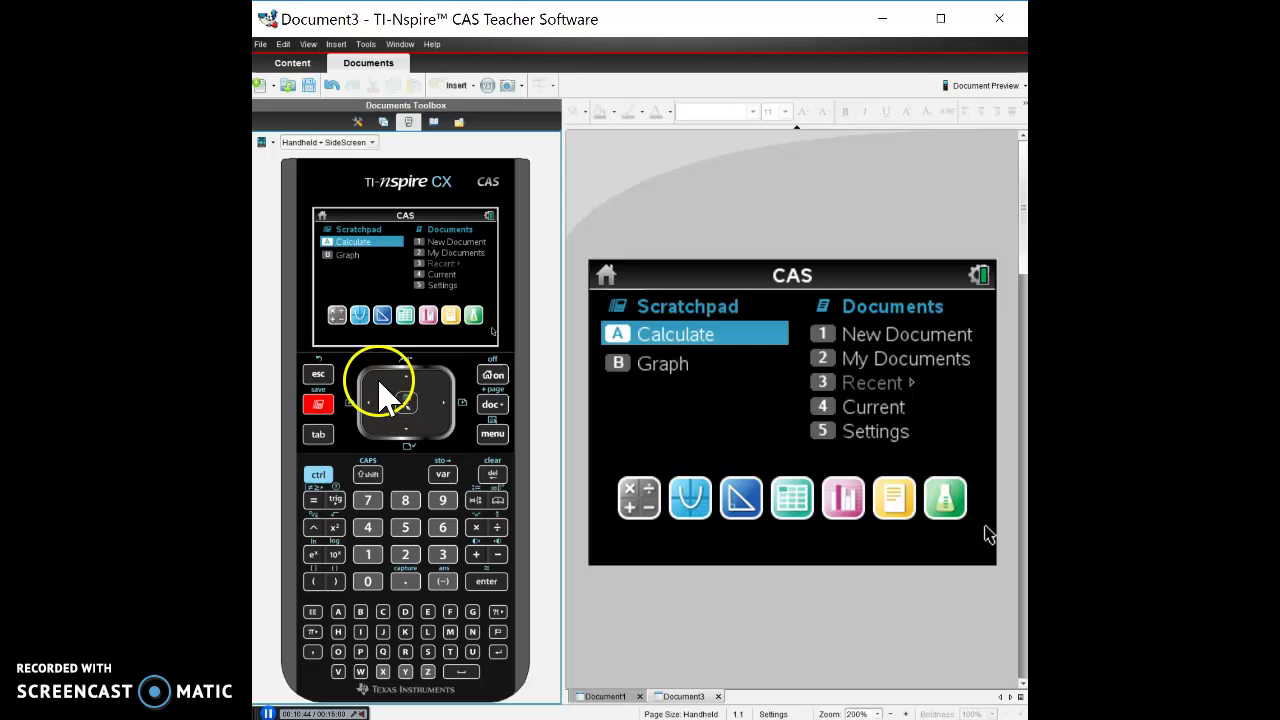
{"action": "left_click", "coordinate": [318, 374]}
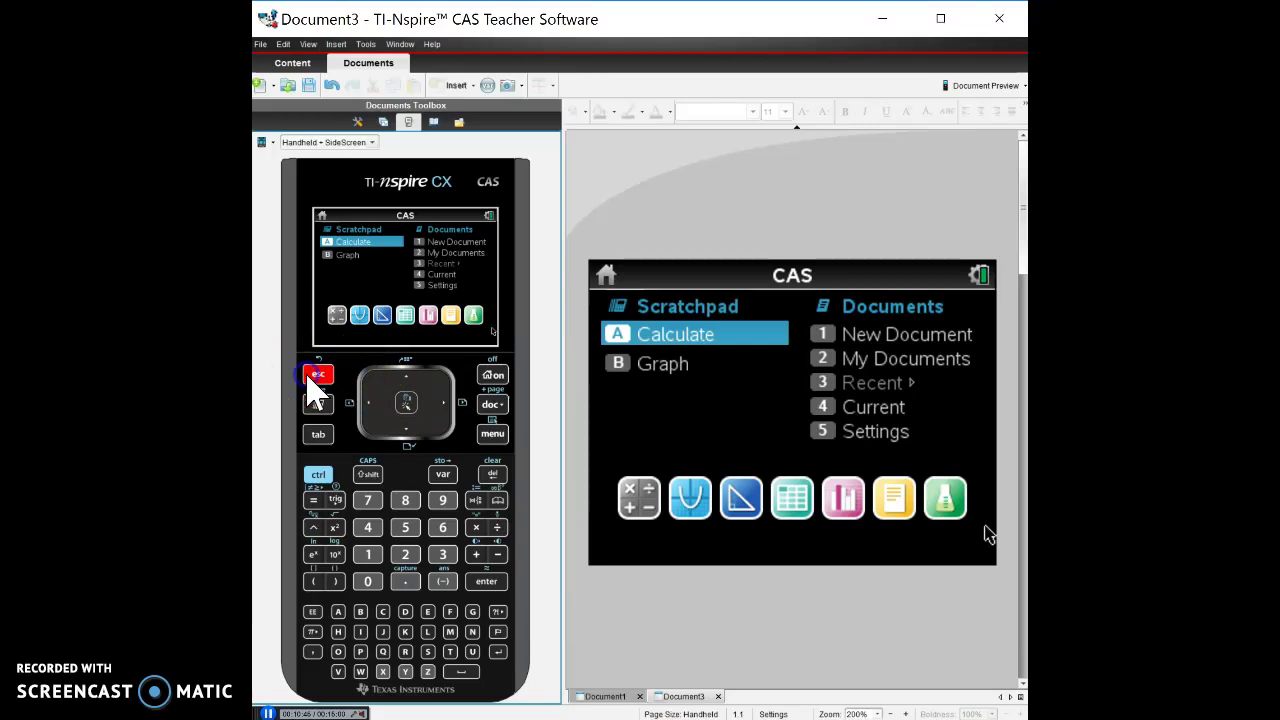
Step: Reopen the current document with 4 Current, then open Save As and cancel without saving
{"action": "left_click", "coordinate": [878, 410]}
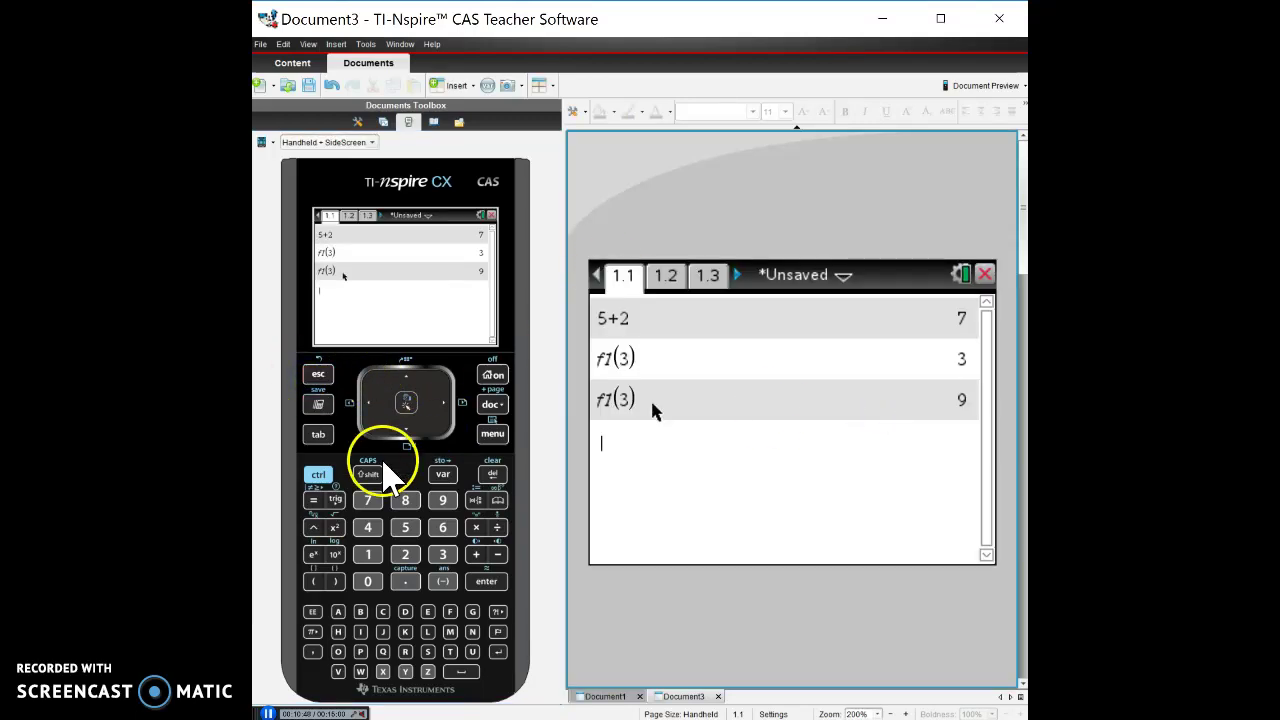
{"action": "left_click", "coordinate": [318, 474]}
{"action": "left_click", "coordinate": [318, 404]}
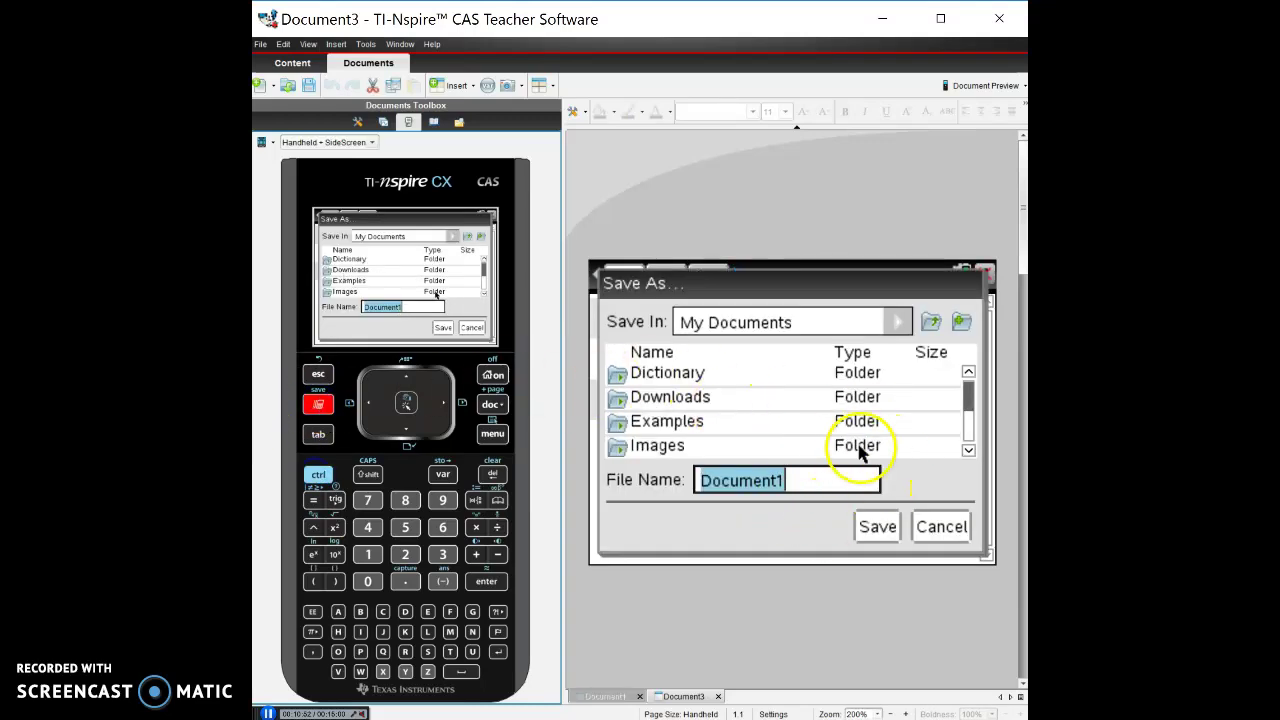
{"action": "left_click", "coordinate": [943, 525]}
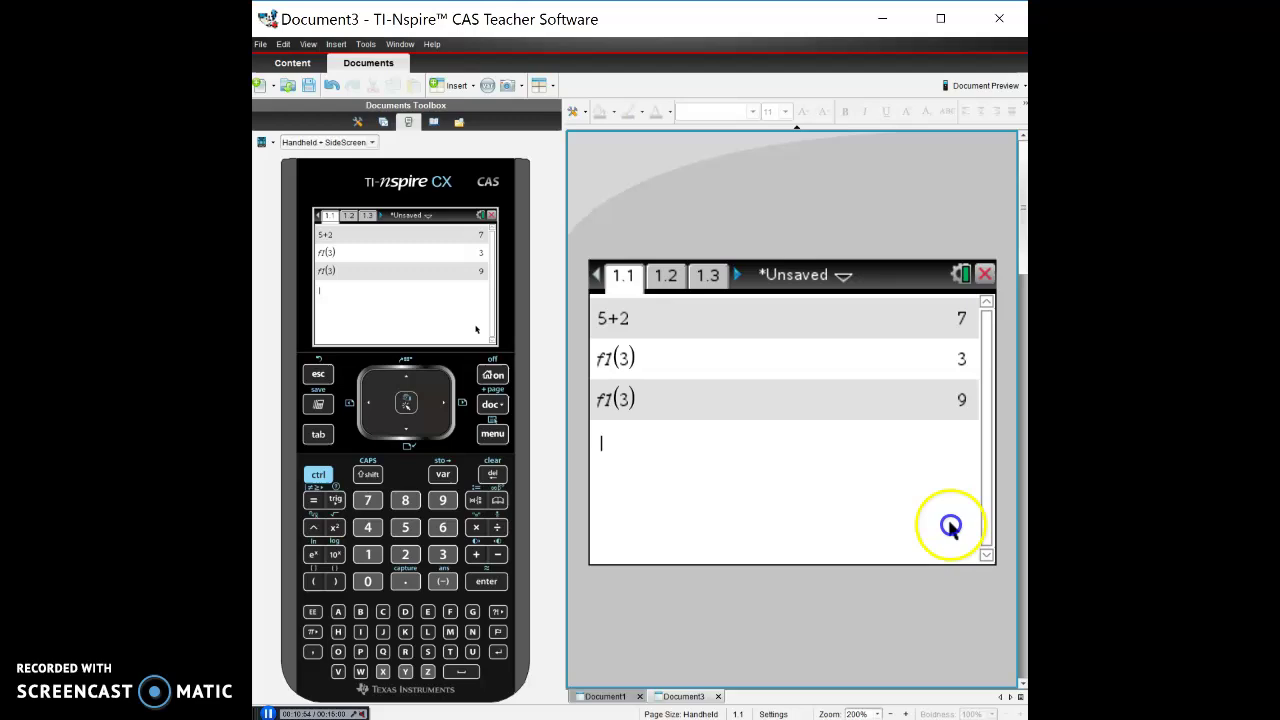